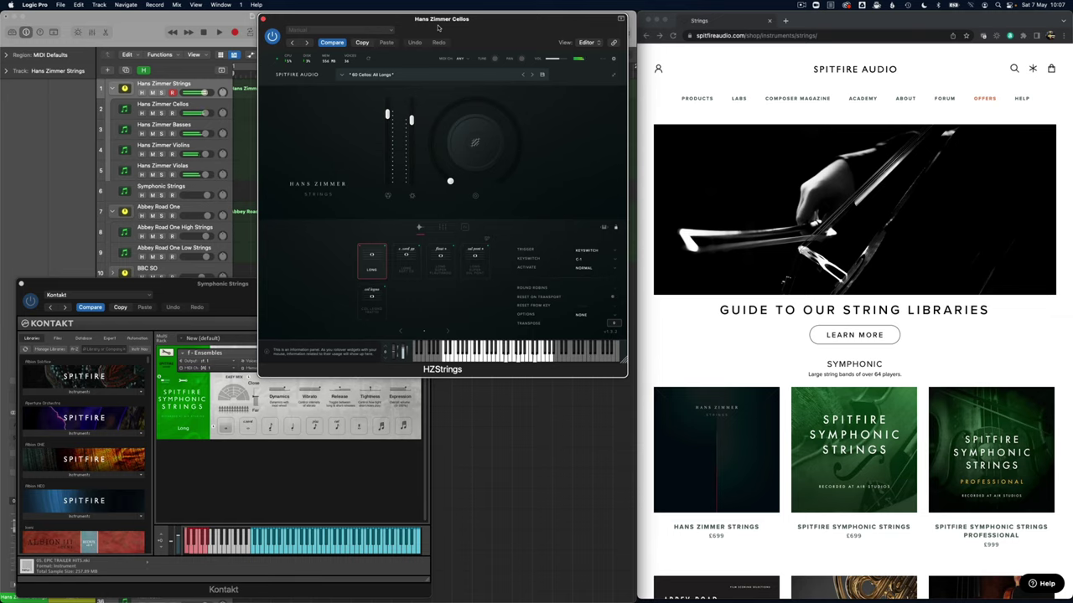
Step: Compare the Symphonic Strings and Abbey Road One tracks by switching between them, and close the Symphonic Strings instrument window
click(191, 188)
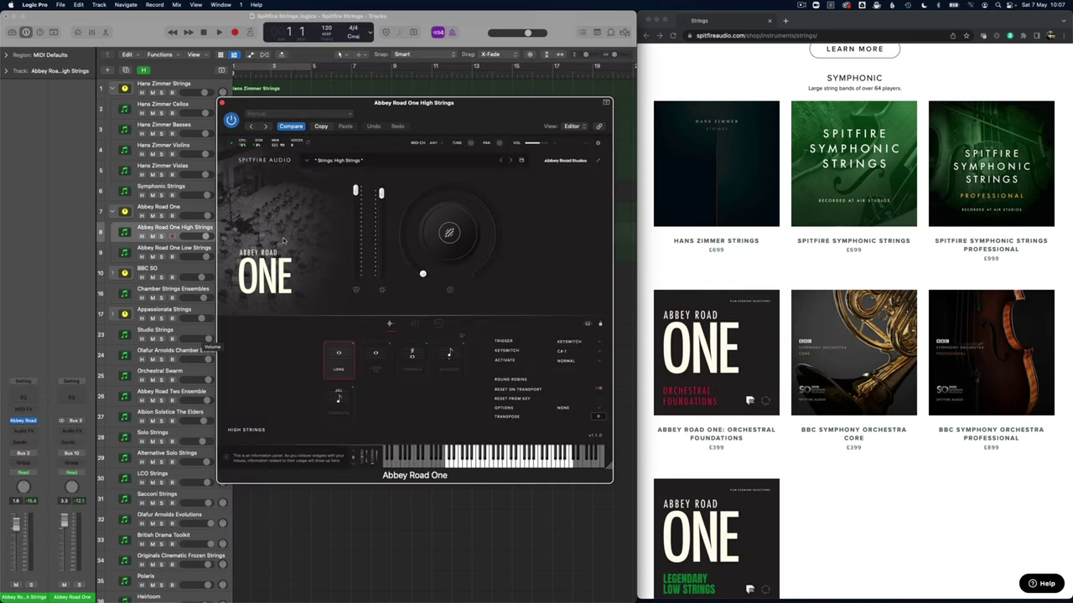
mouse_move(377, 274)
click(179, 207)
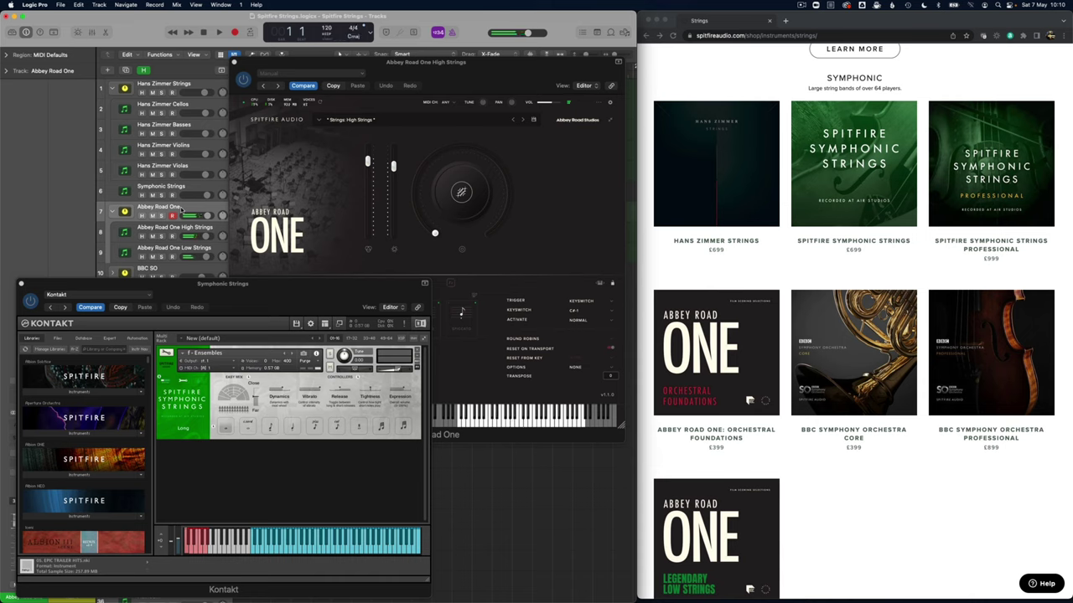
click(185, 188)
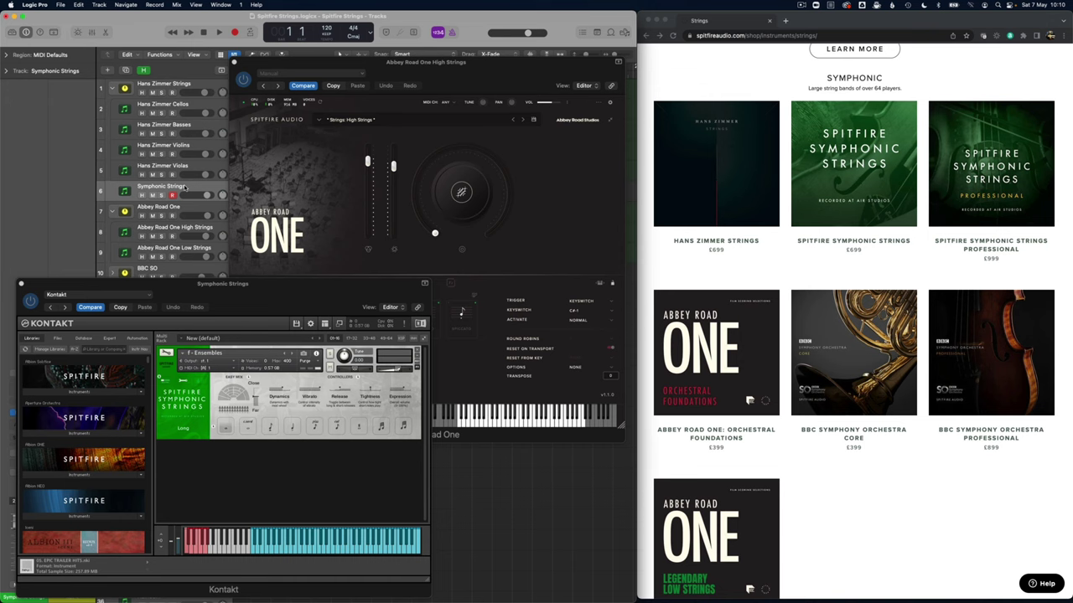
click(23, 285)
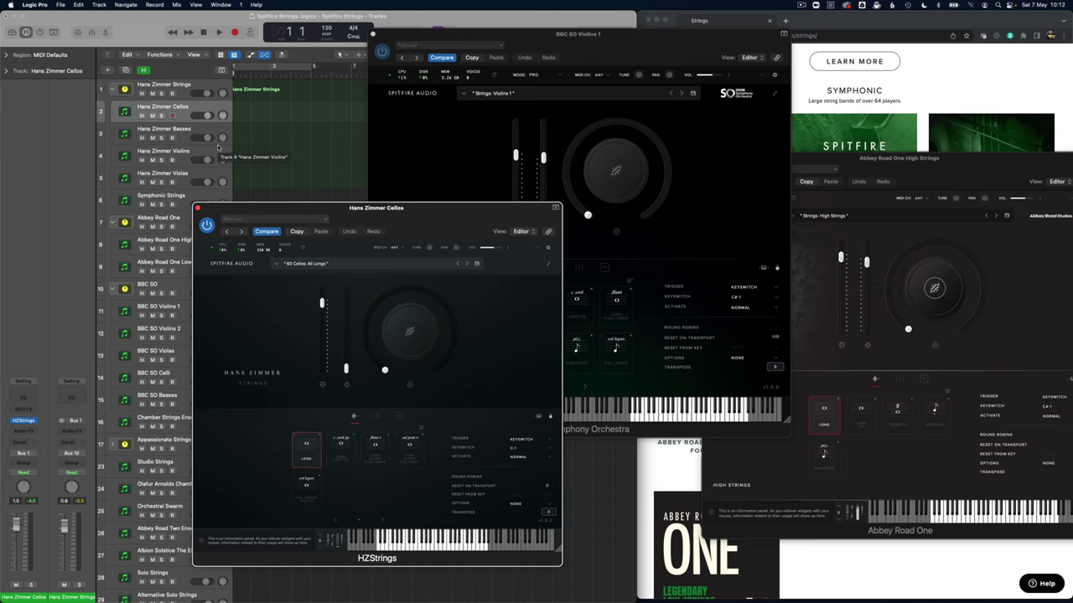
Step: Audition the Hans Zimmer Strings, Abbey Road One and BBC SO track stacks one after another to compare their sound
click(181, 87)
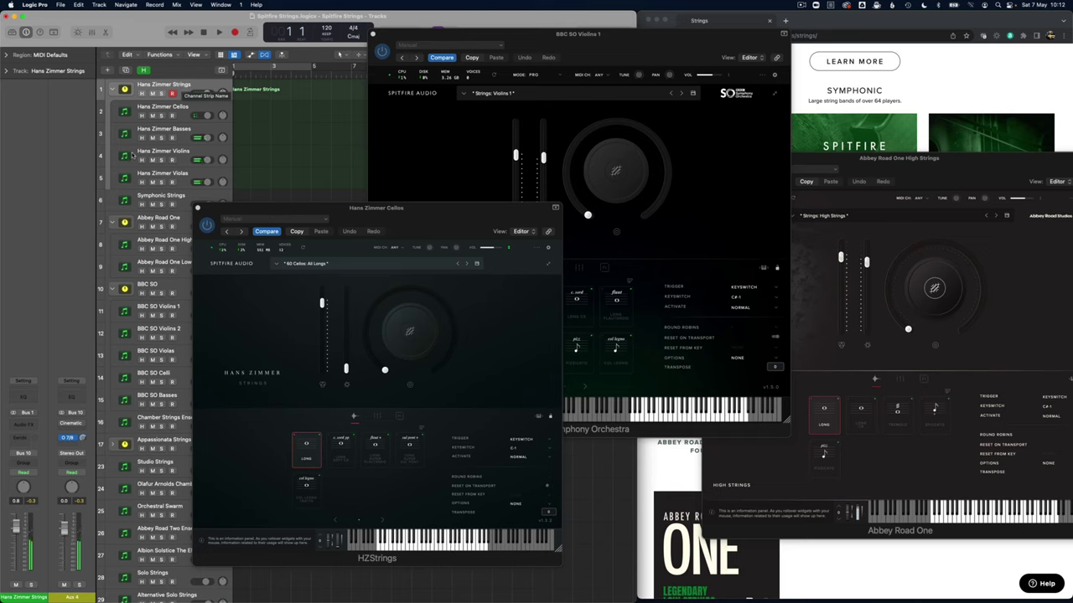
click(170, 219)
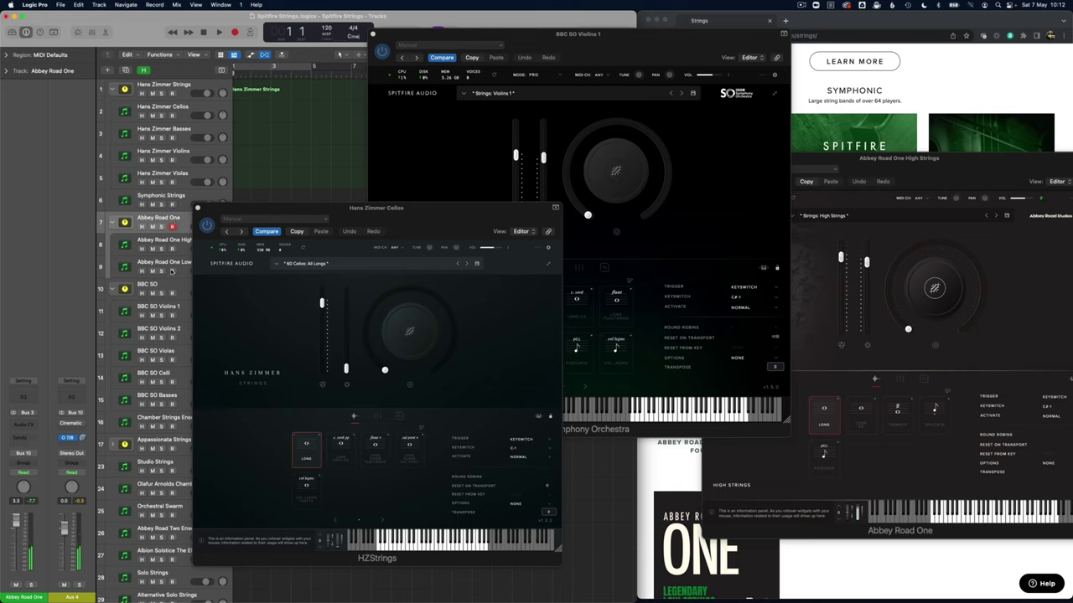
click(179, 287)
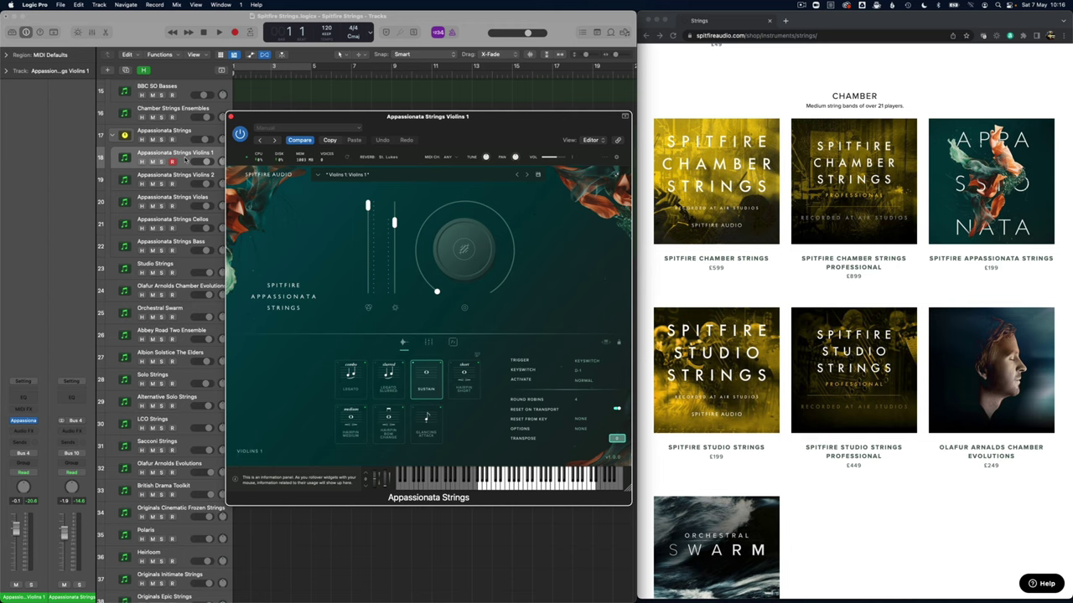
Step: Select the Appassionata Strings track stack and choose the Legato articulation in the Violins 1 instrument
click(183, 136)
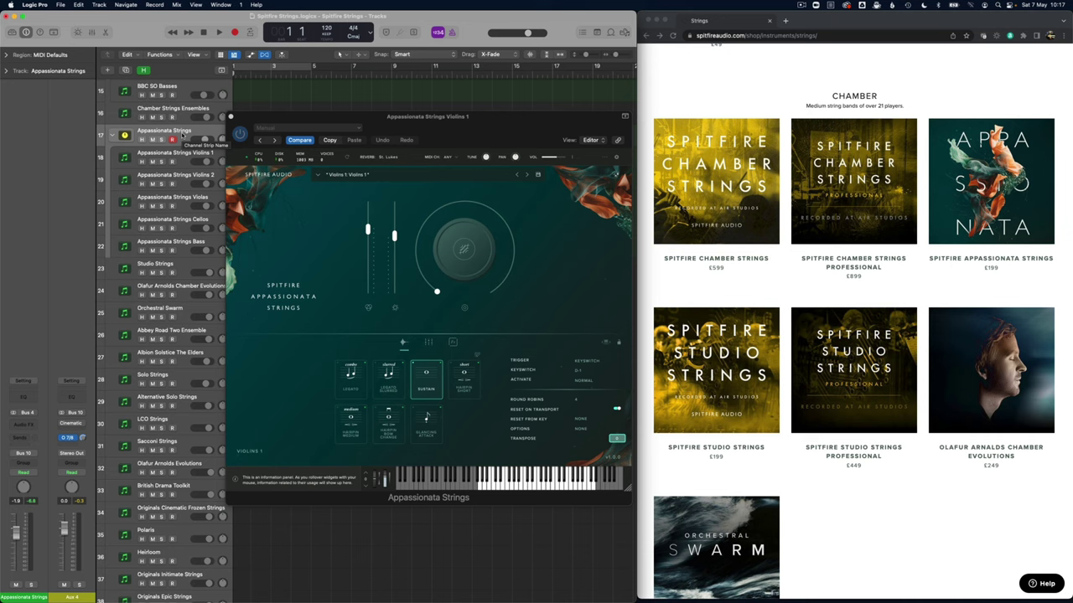
click(351, 374)
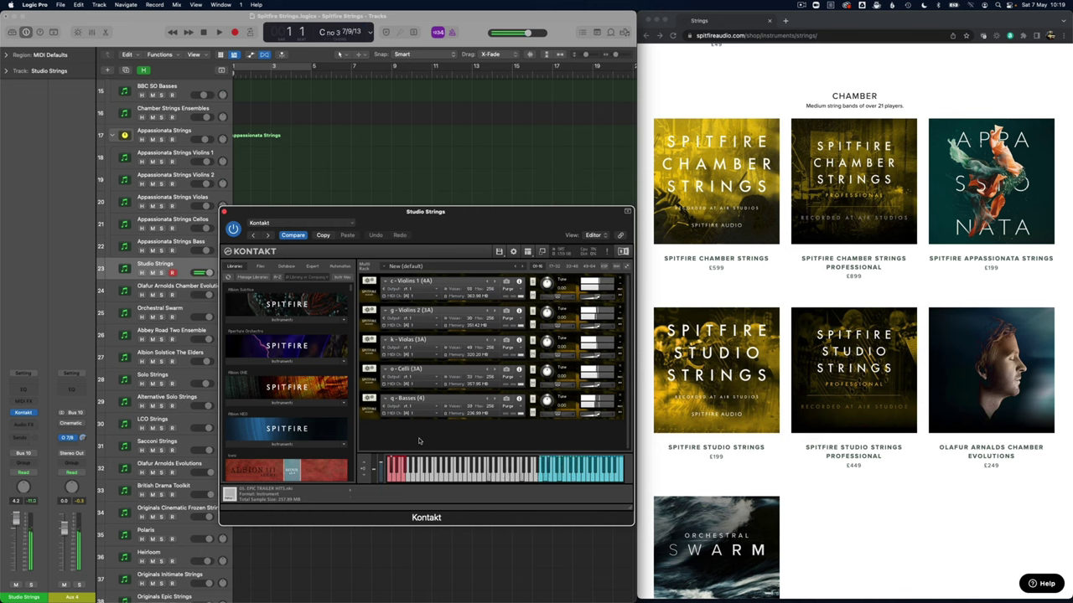
Step: Toggle the Cinematic Rooms reverb on Aux 4, inspect its settings and close the plug-in window
click(62, 425)
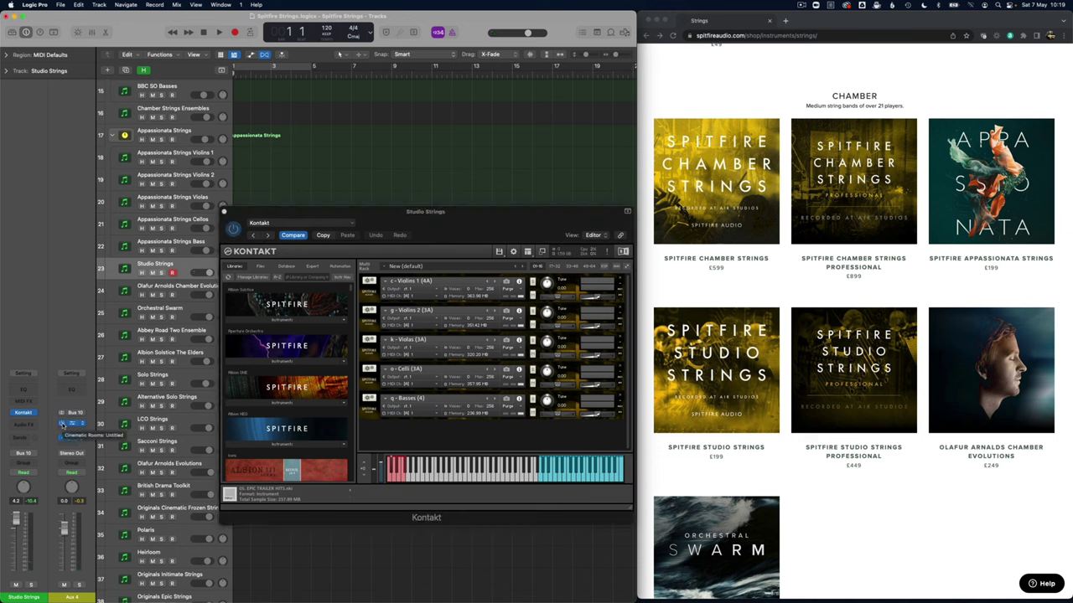
click(71, 425)
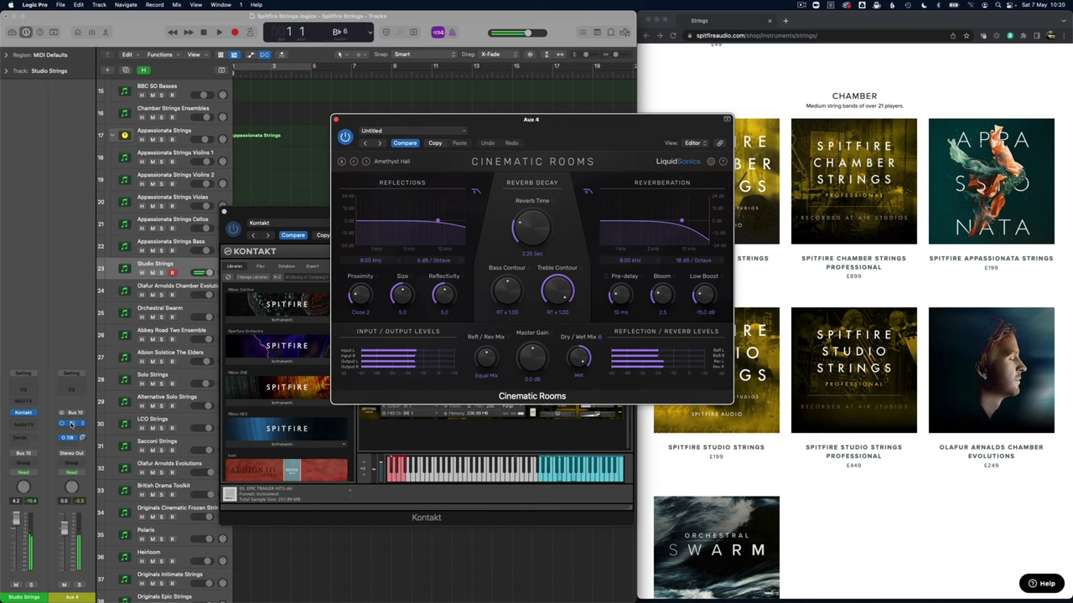
click(336, 120)
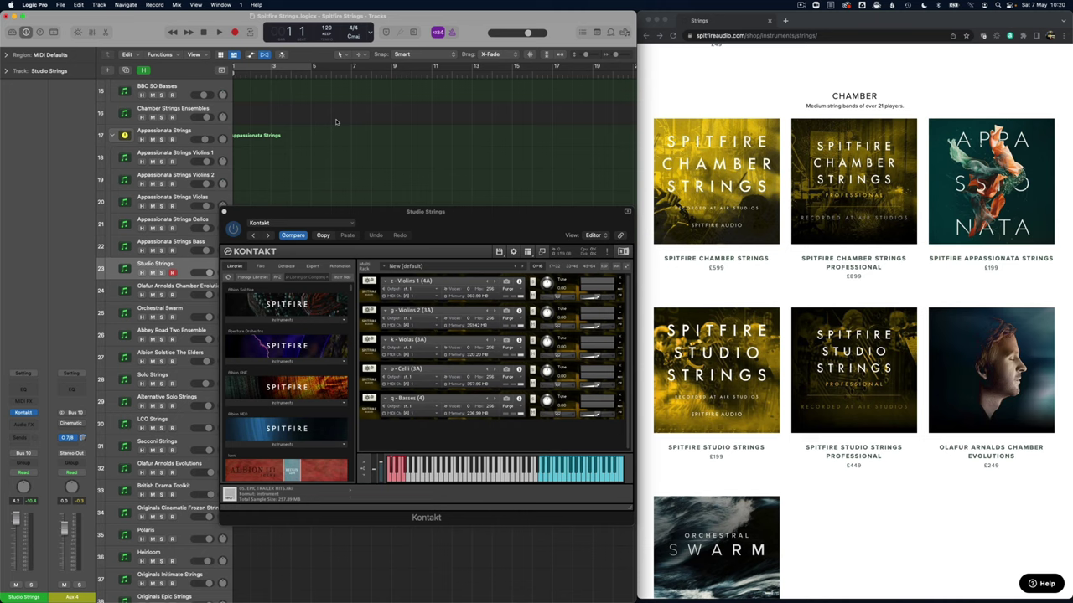
Step: Move down from Studio Strings to the Abbey Road Two Ensemble track, view its available presets and close the list without loading one
key(Down)
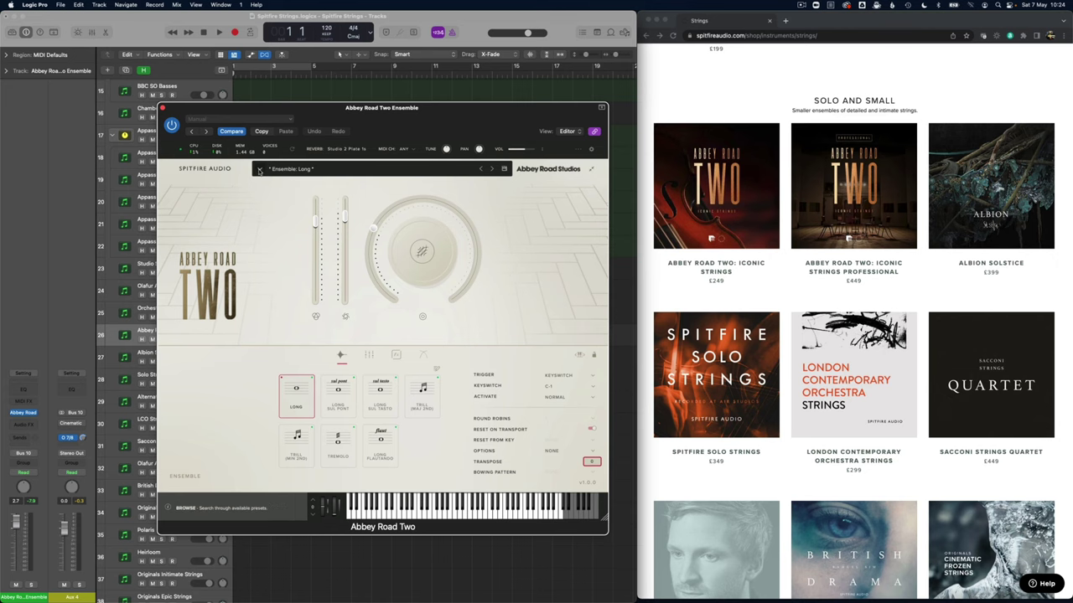
click(261, 169)
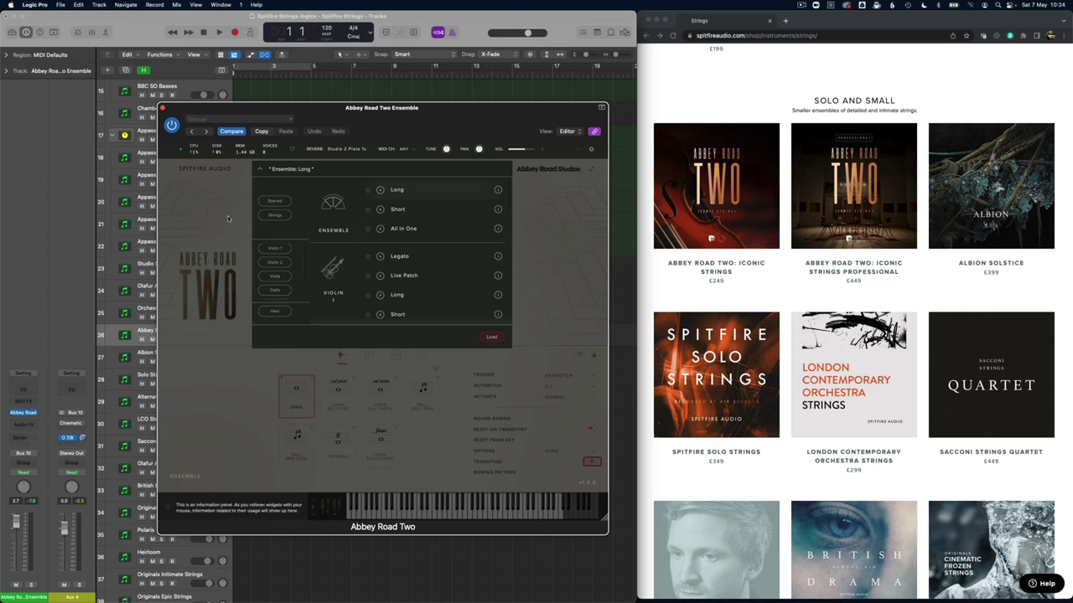
click(227, 219)
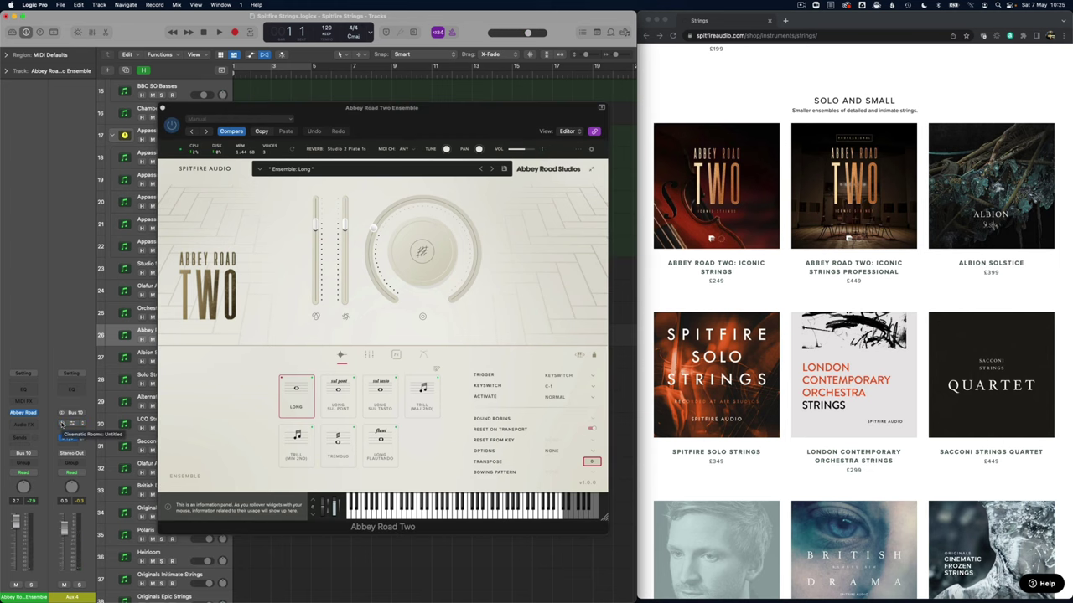
Step: On the Albion Solstice The Elders track, mute ELDR CLAS - Main Techniques and unmute ELDR TRAD - Long Techniques
key(Down)
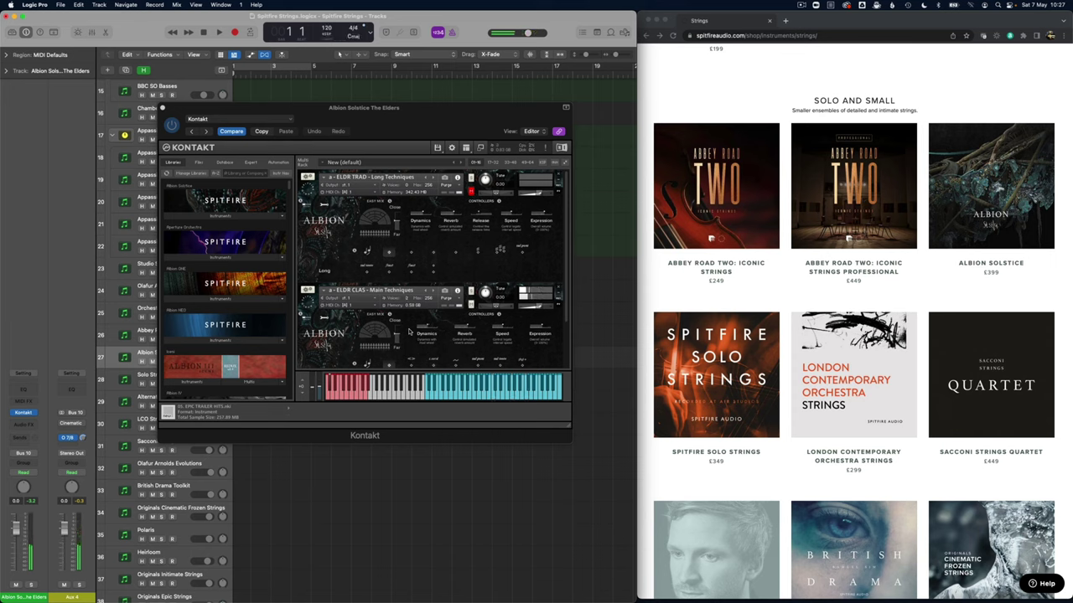
click(471, 305)
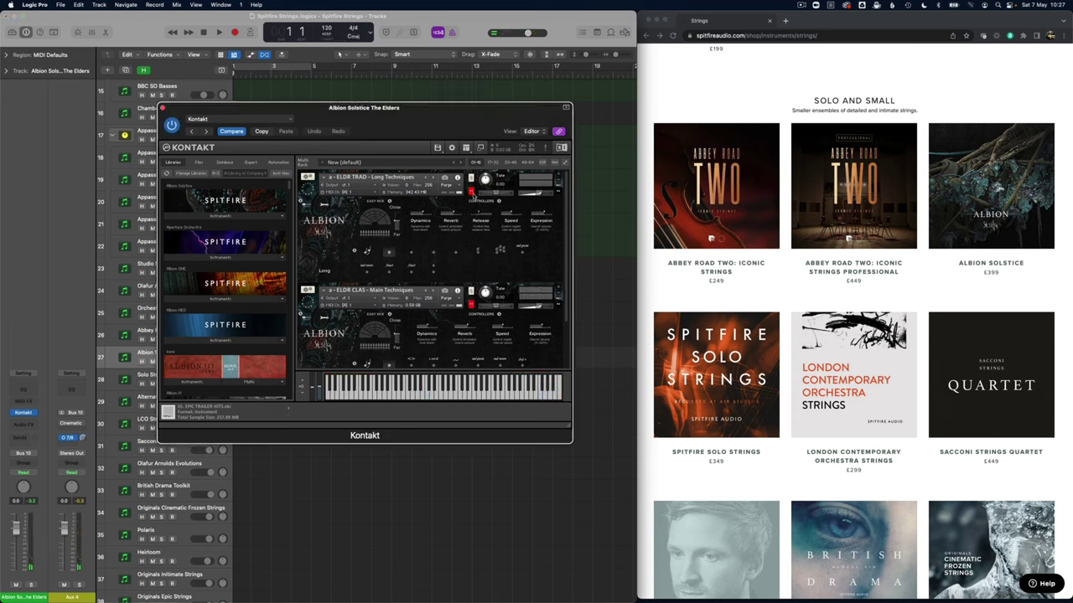
click(472, 192)
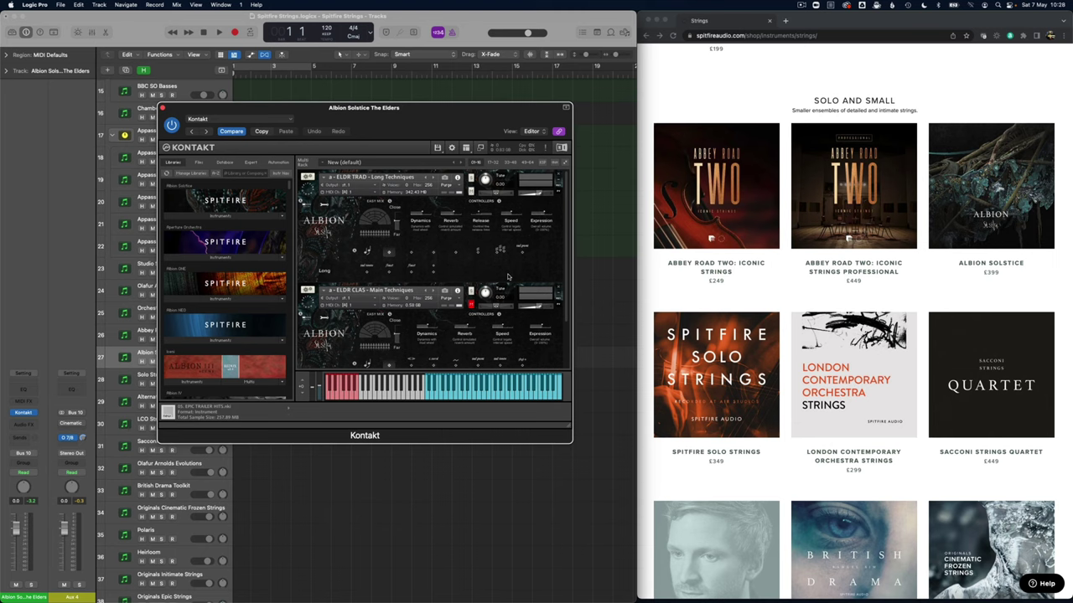
Step: On the Solo Strings track, expand the Violin (1st Desk) instrument to view its articulations and collapse it again
key(Down)
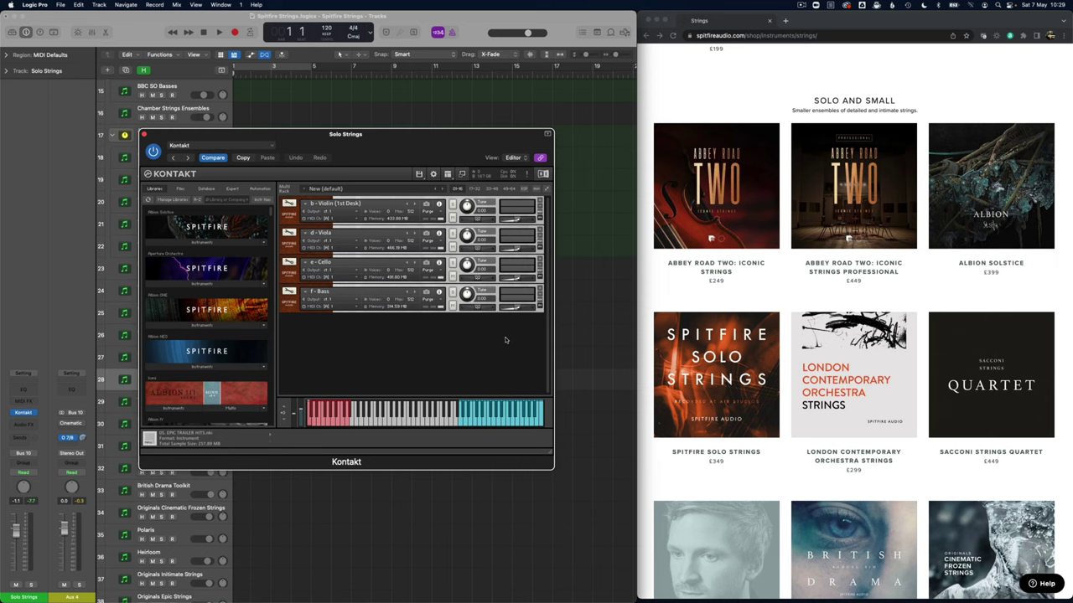
click(288, 207)
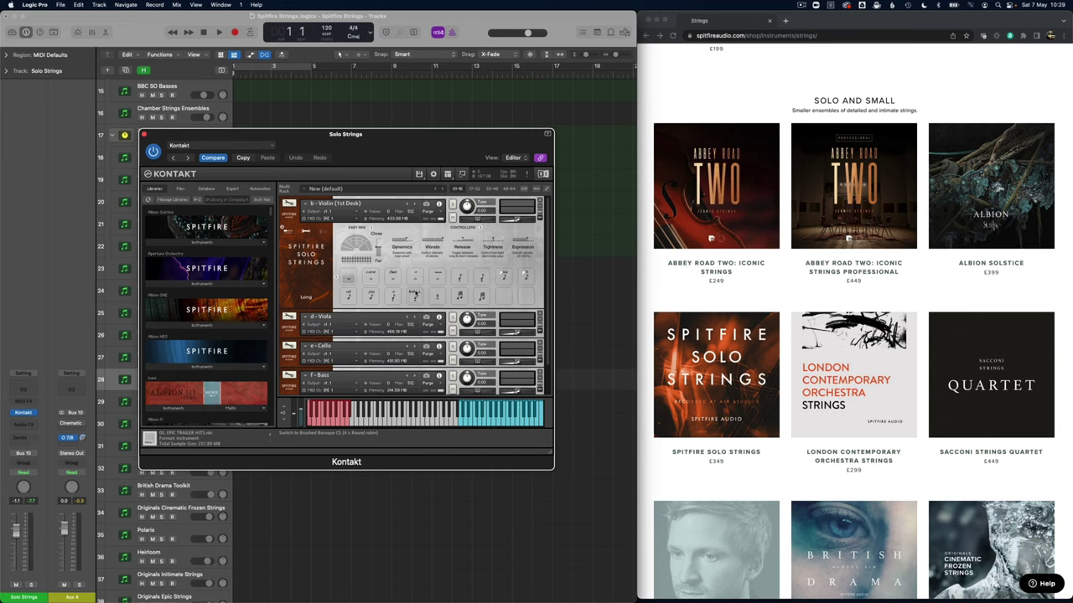
click(292, 216)
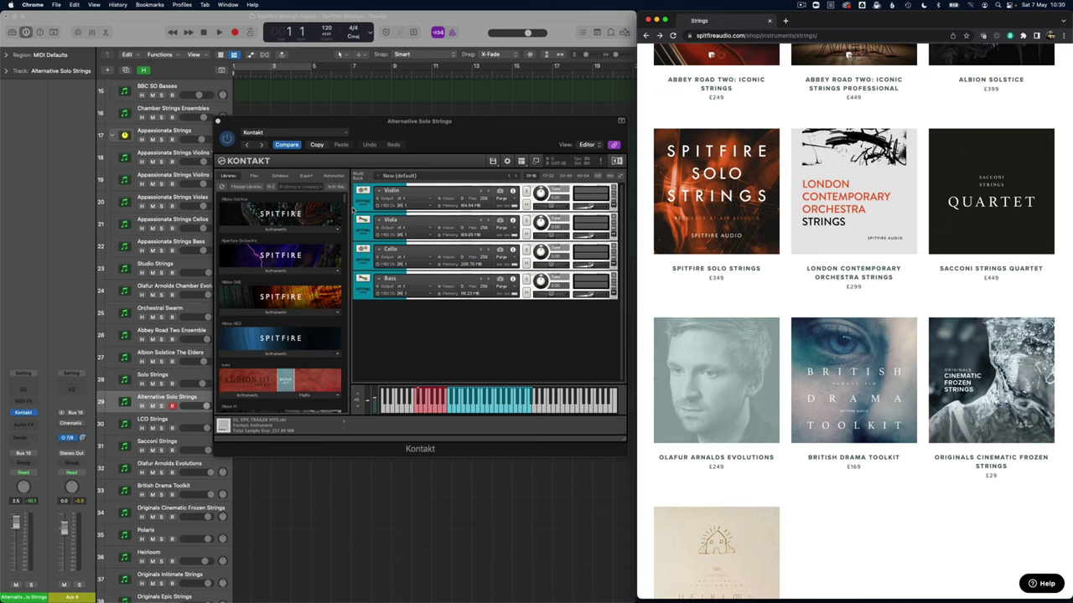
Step: Switch to the browser, look through the Spitfire Audio string library listings and return to the Solo and Small section
scroll(737, 201, up, 3)
scroll(763, 194, down, 1)
scroll(780, 283, down, 7)
scroll(780, 285, up, 8)
scroll(780, 284, up, 3)
scroll(783, 283, down, 4)
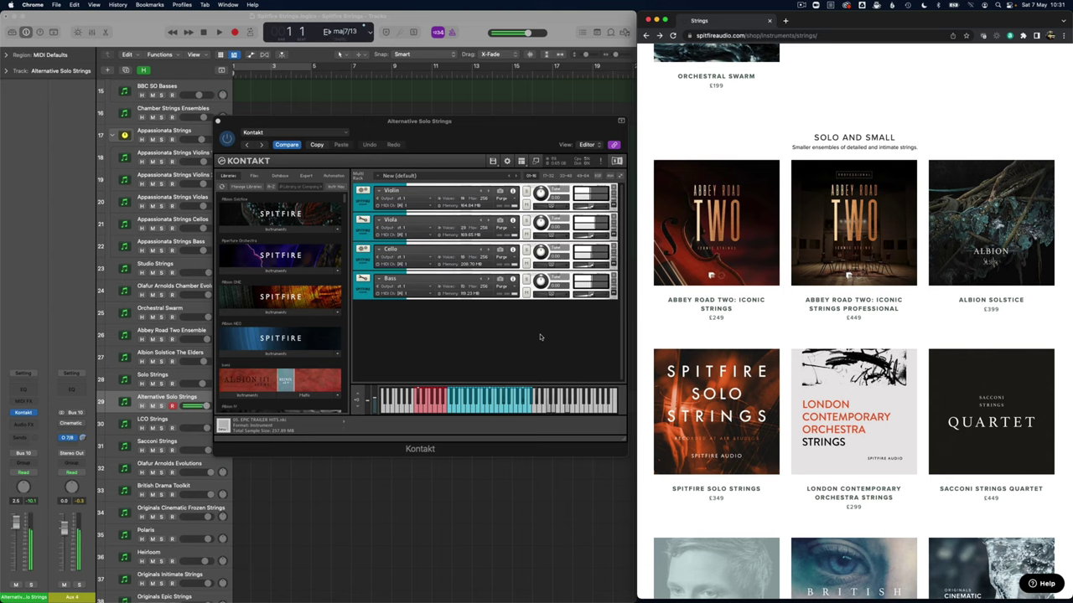
Step: Audition the Solo Strings track and return to the Alternative Solo Strings track for comparison
click(178, 379)
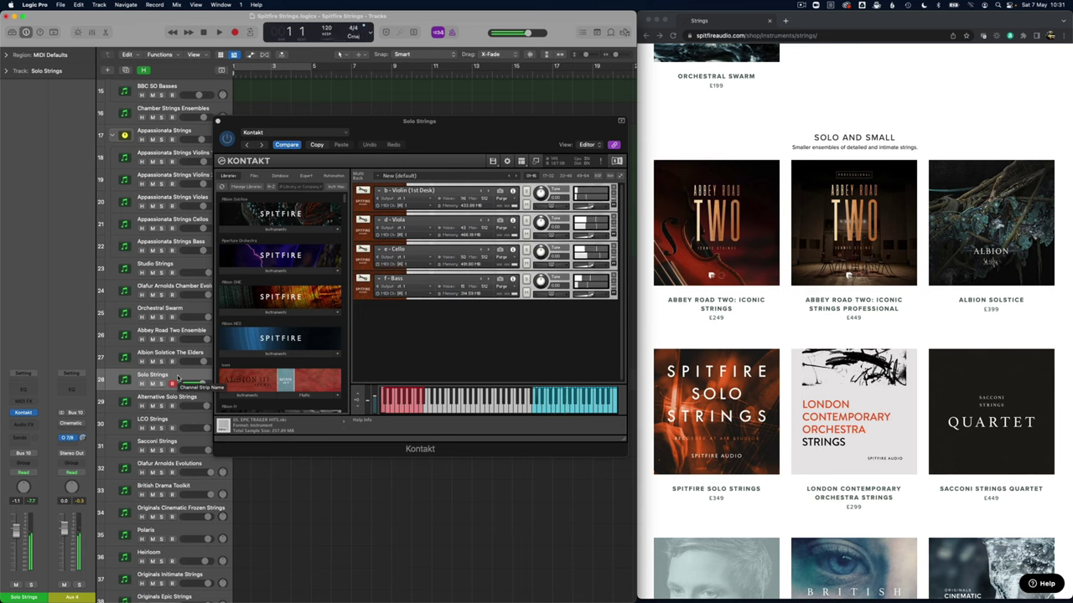
click(179, 398)
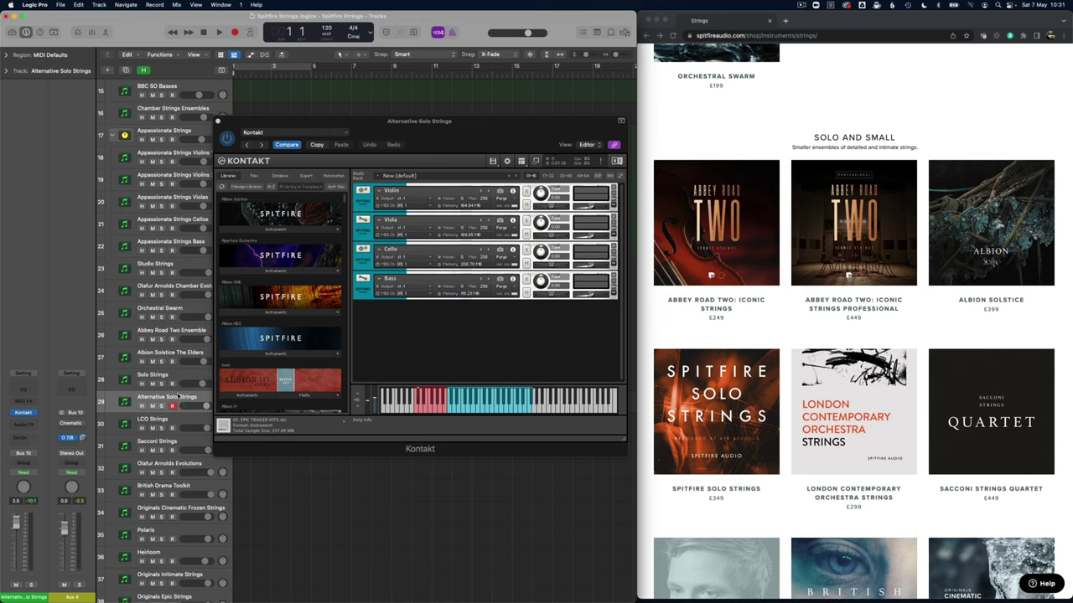
Step: On the LCO Strings track, expand the Violins instrument to view its articulations and collapse it again
click(176, 424)
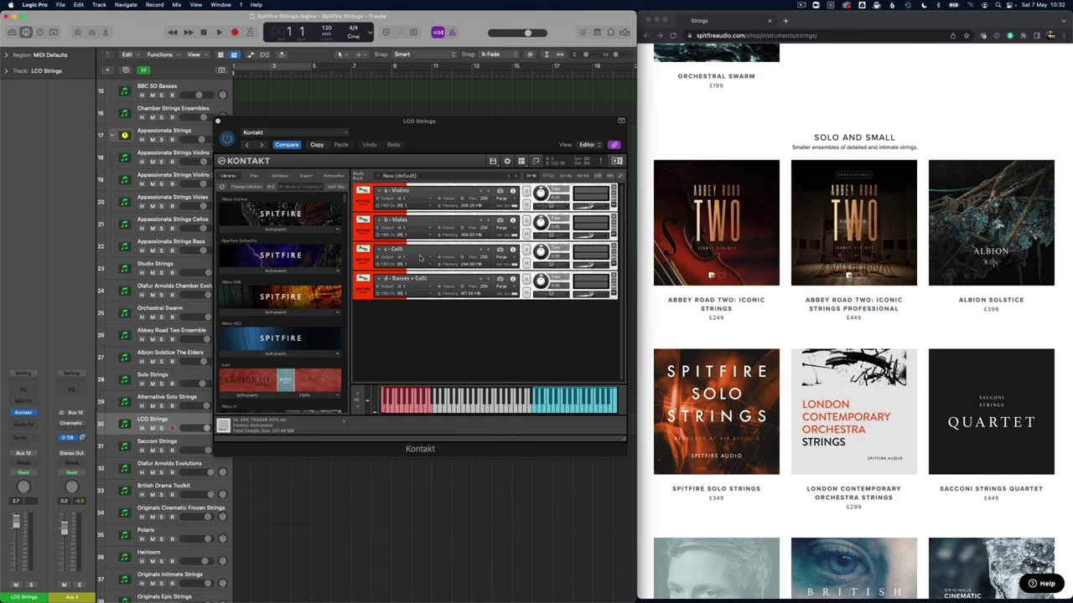
click(366, 207)
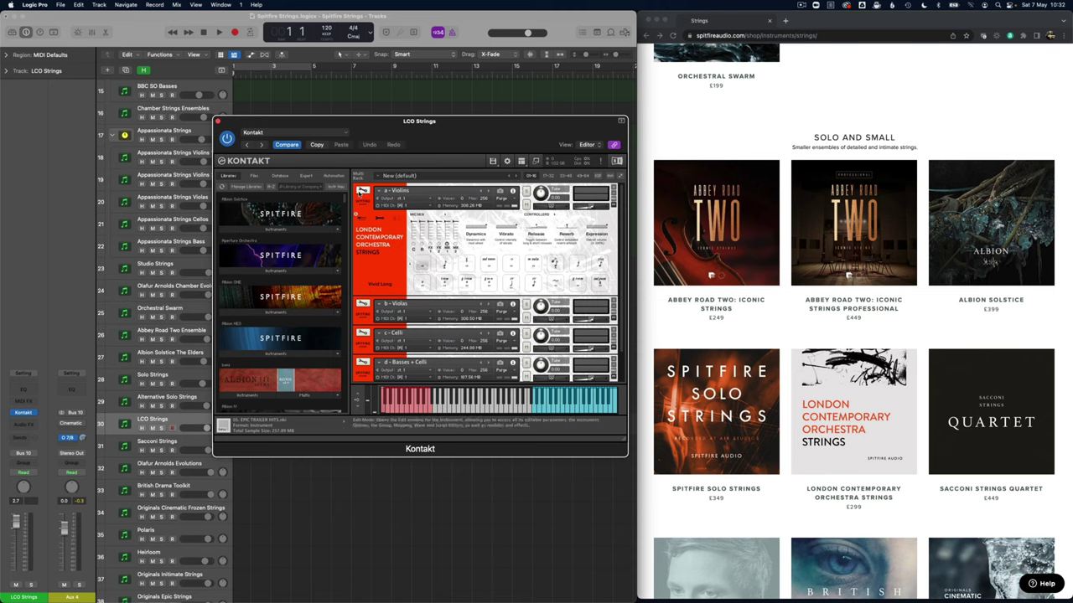
click(363, 205)
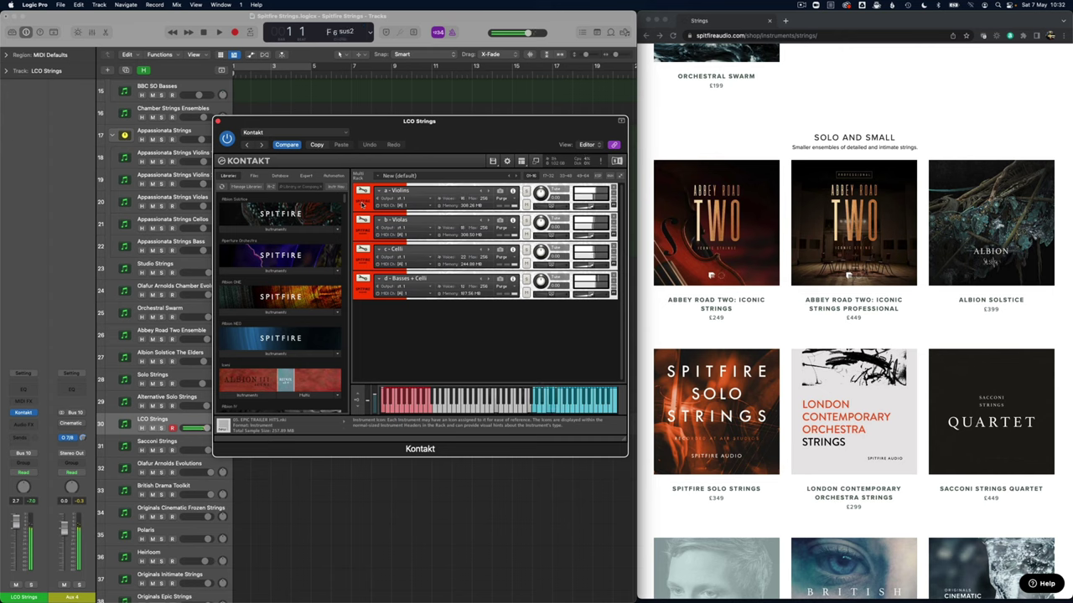
Step: Compare the LCO Strings track with the Chamber Strings Ensembles track, ending back on LCO Strings
click(184, 425)
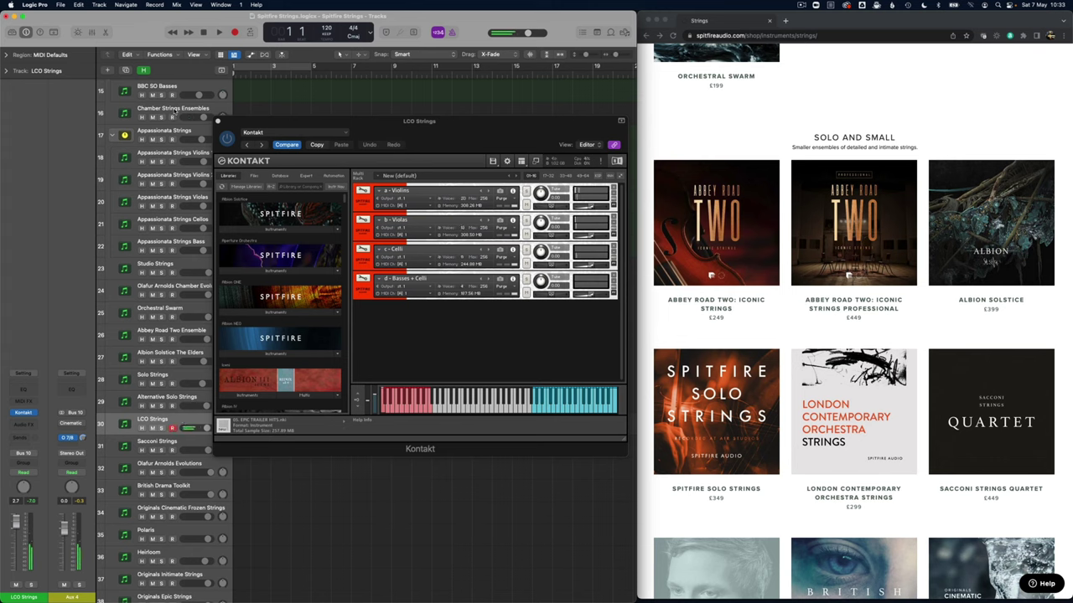
click(172, 111)
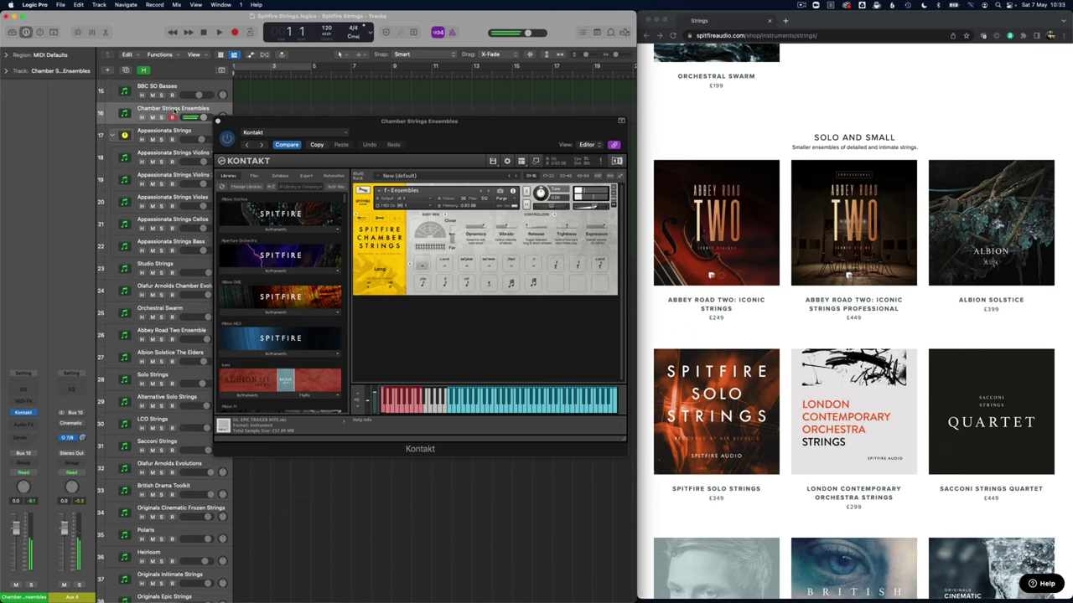
click(183, 422)
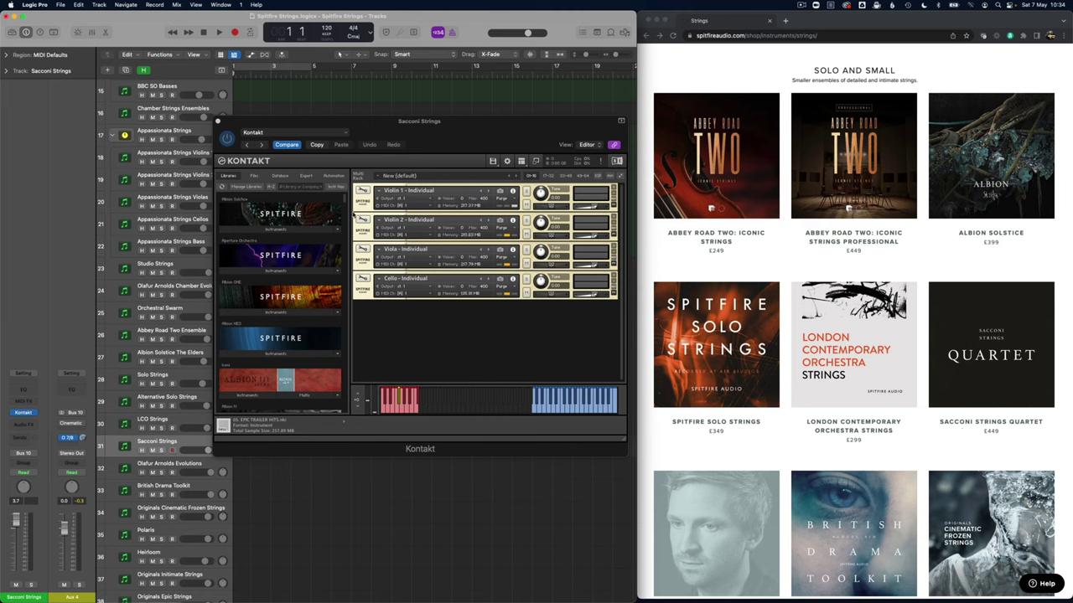
Step: On the Sacconi Strings track, expand the Violin 1 - Individual instrument to view its controls and collapse it again
click(362, 204)
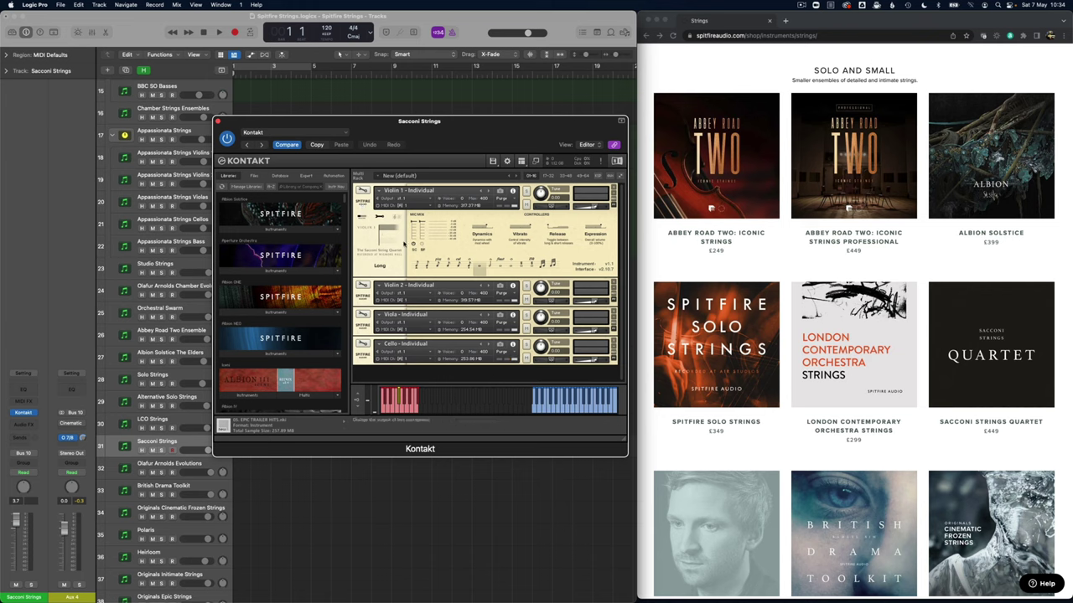
click(365, 205)
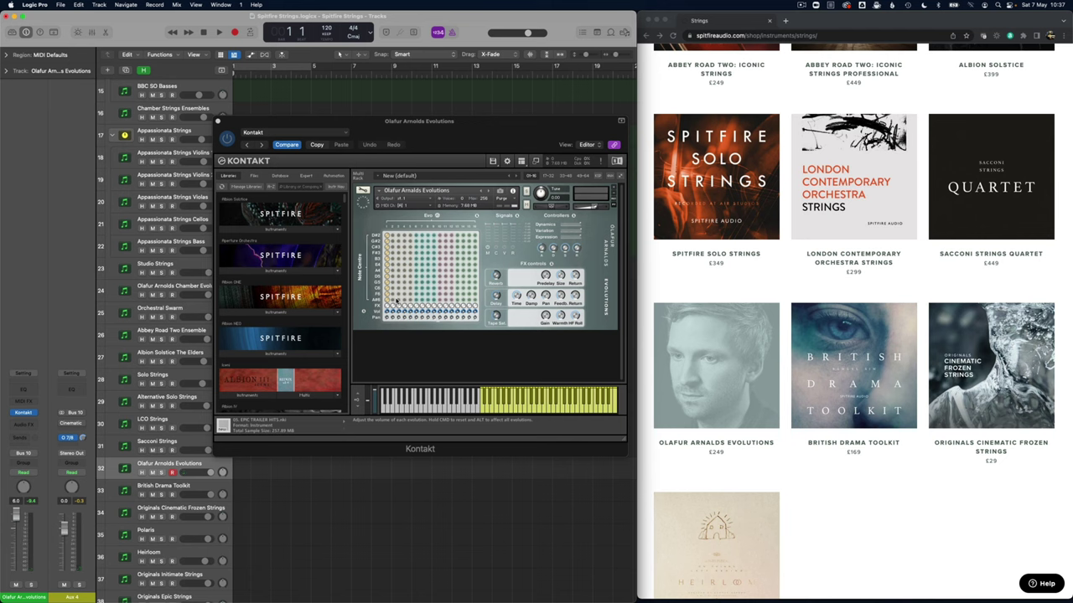
Step: Move down from Olafur Arnalds Evolutions through British Drama Toolkit to Originals Cinematic Frozen Strings, and open its preset list
key(Down)
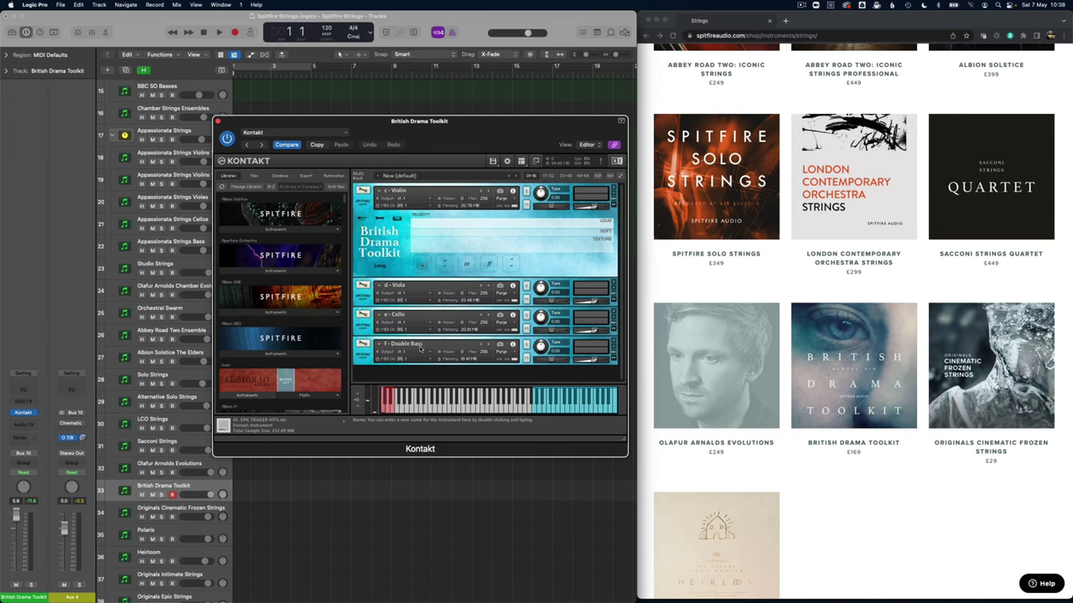
key(Down)
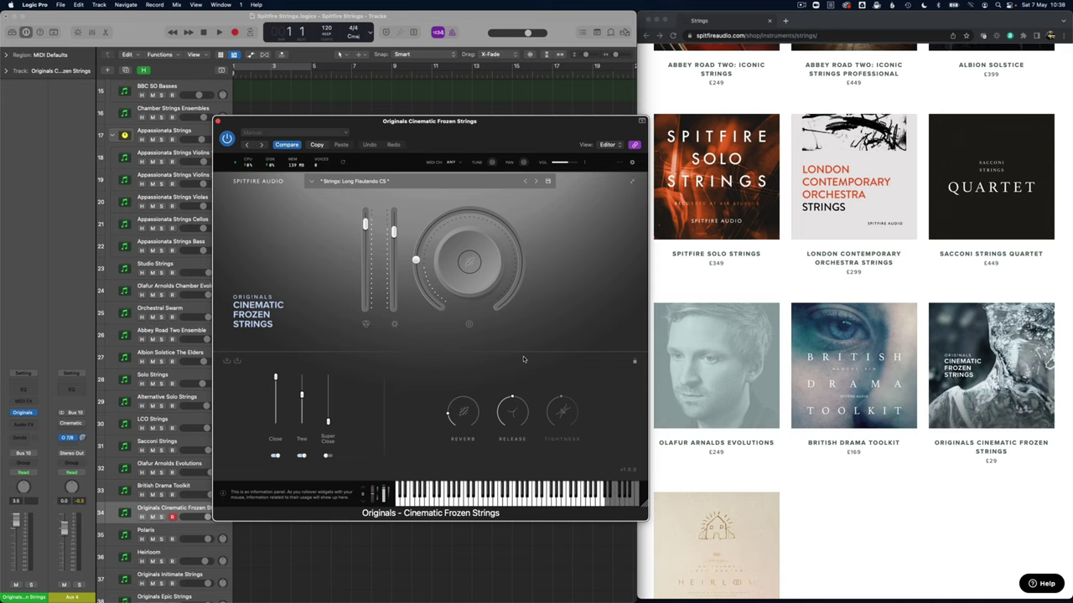
click(312, 182)
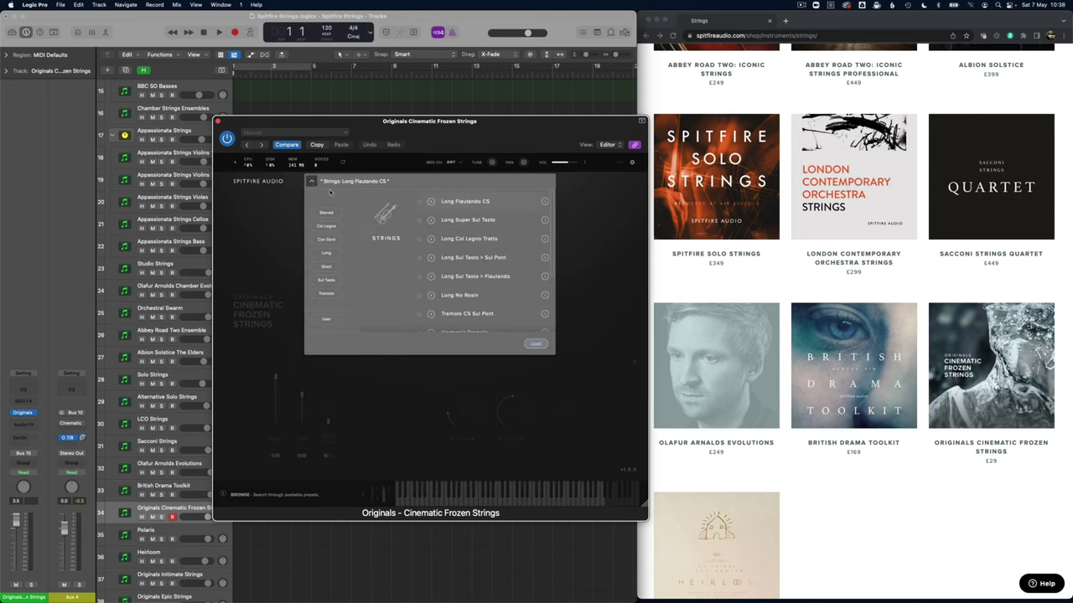
Step: Compare Originals Cinematic Frozen Strings with the Chamber Strings Ensembles track set to the Long Flautando articulation, and close the instrument window
click(269, 249)
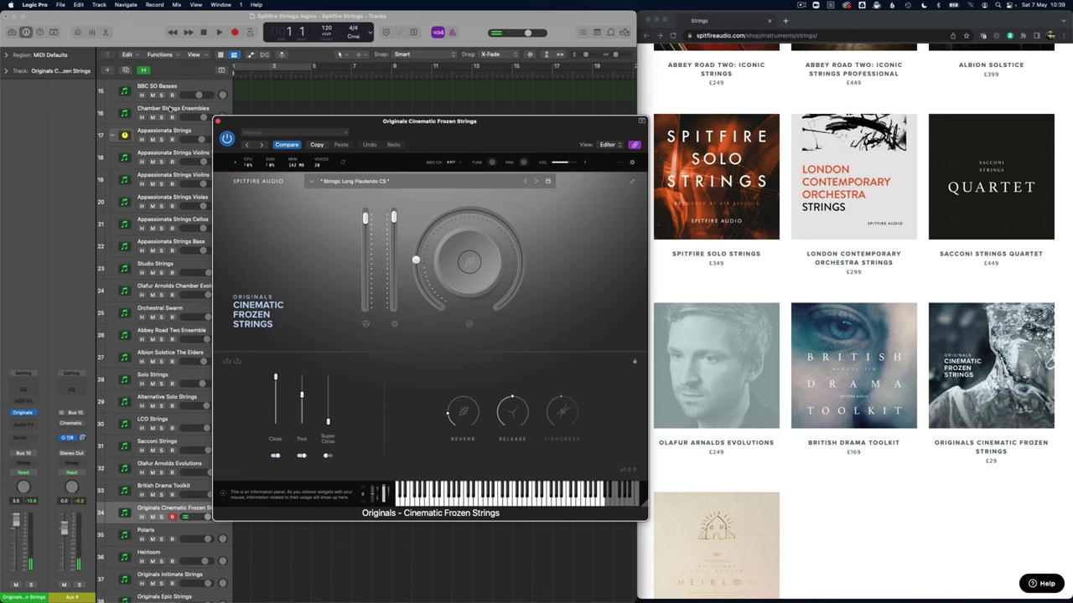
click(173, 109)
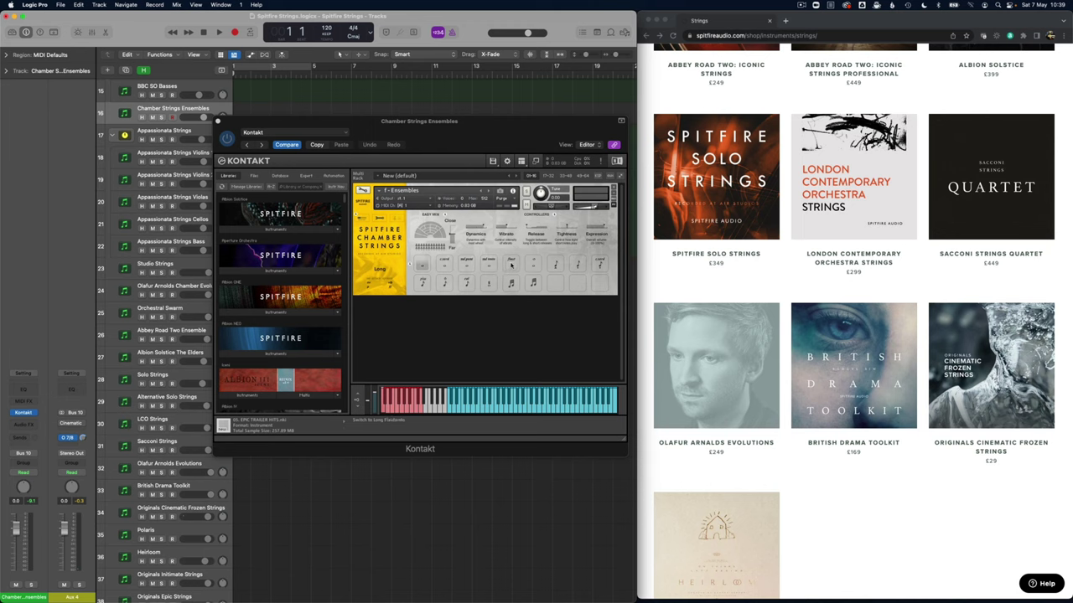
click(511, 263)
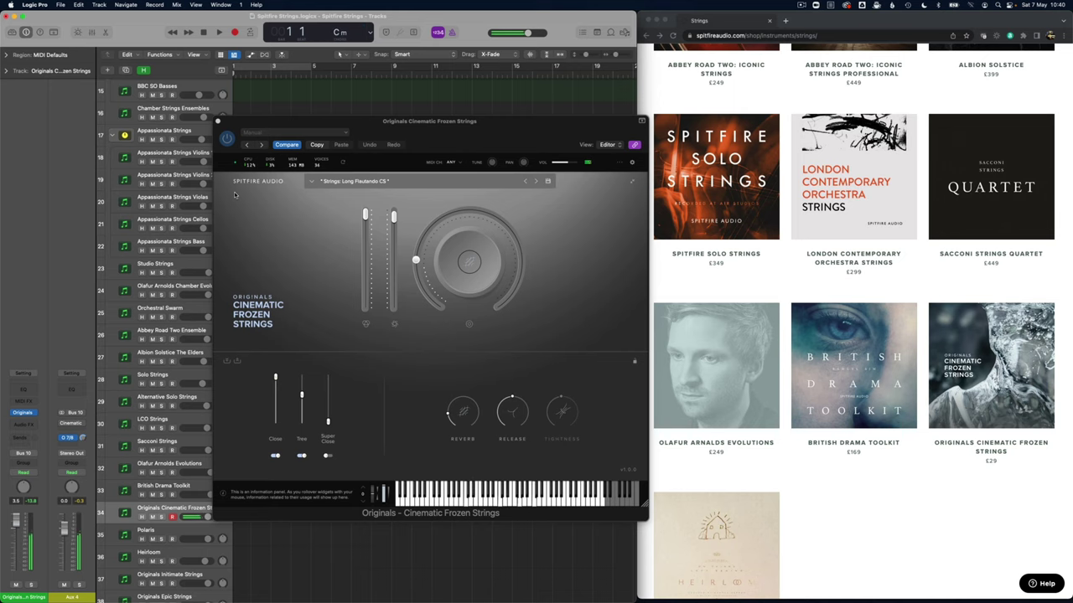
click(181, 108)
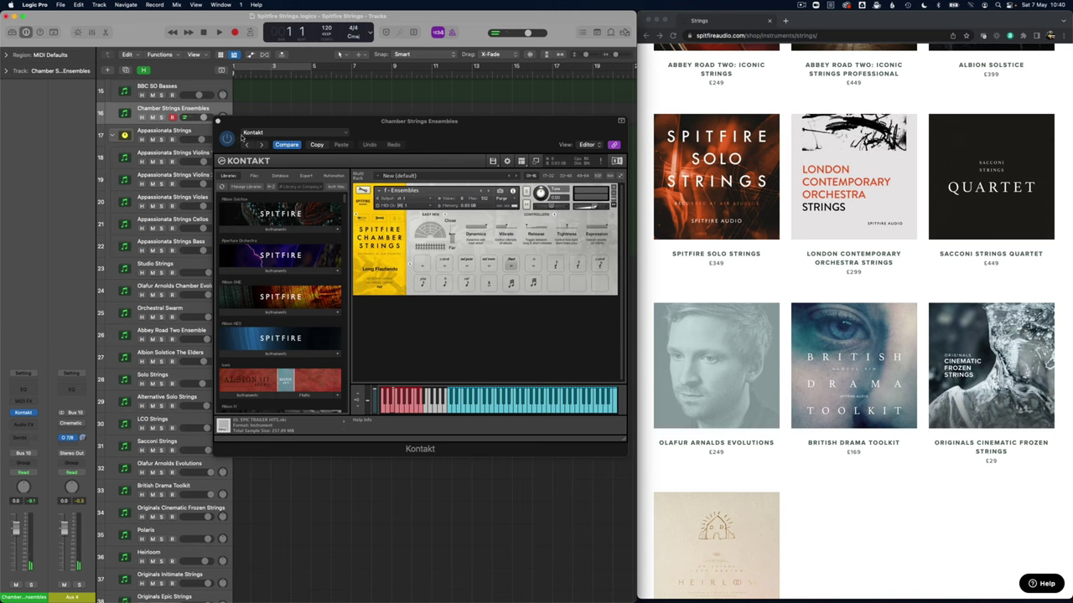
click(217, 121)
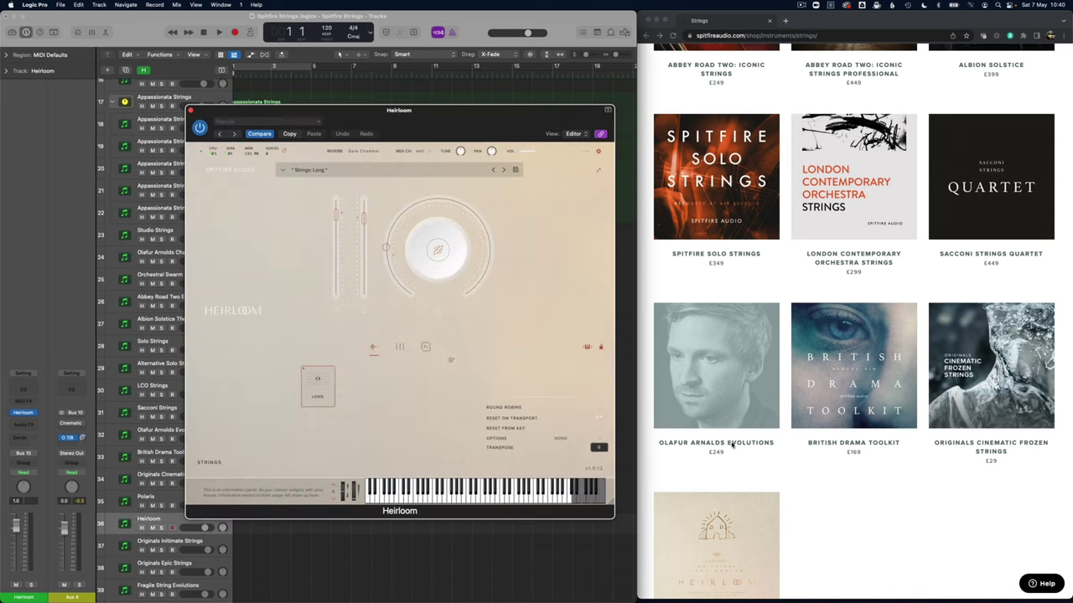
Step: View the Heirloom entry on the shop page, and look through the Heirloom instrument's preset list without loading a preset
scroll(731, 445, down, 3)
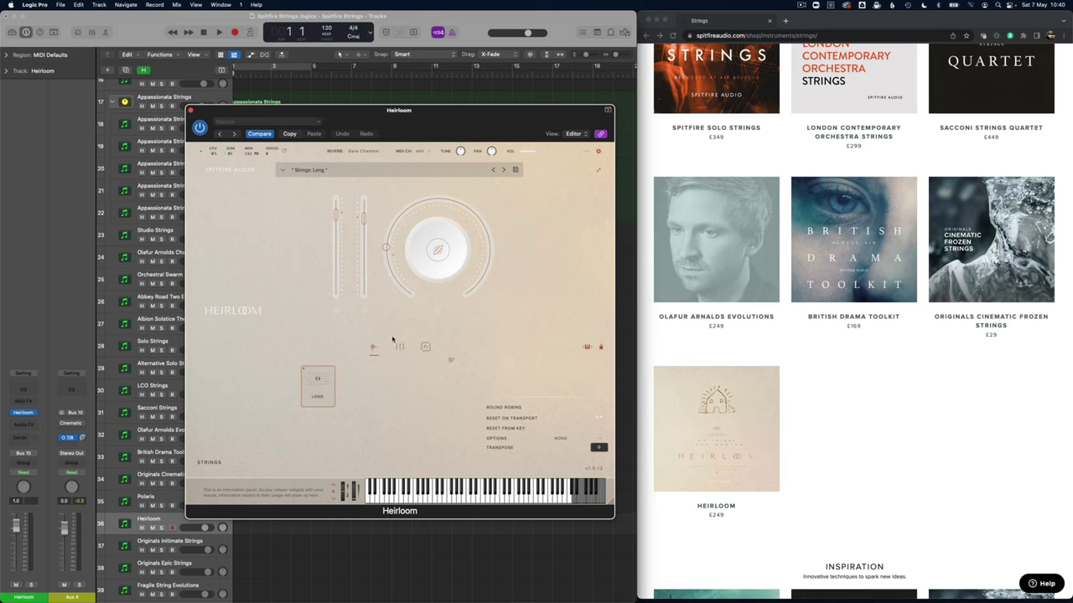
click(282, 170)
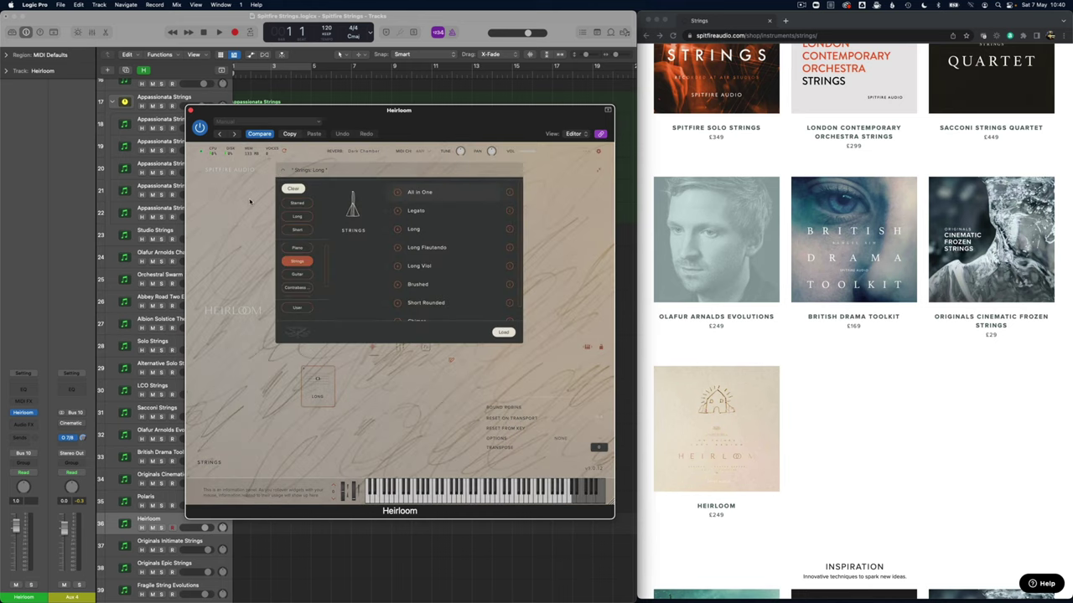
click(250, 201)
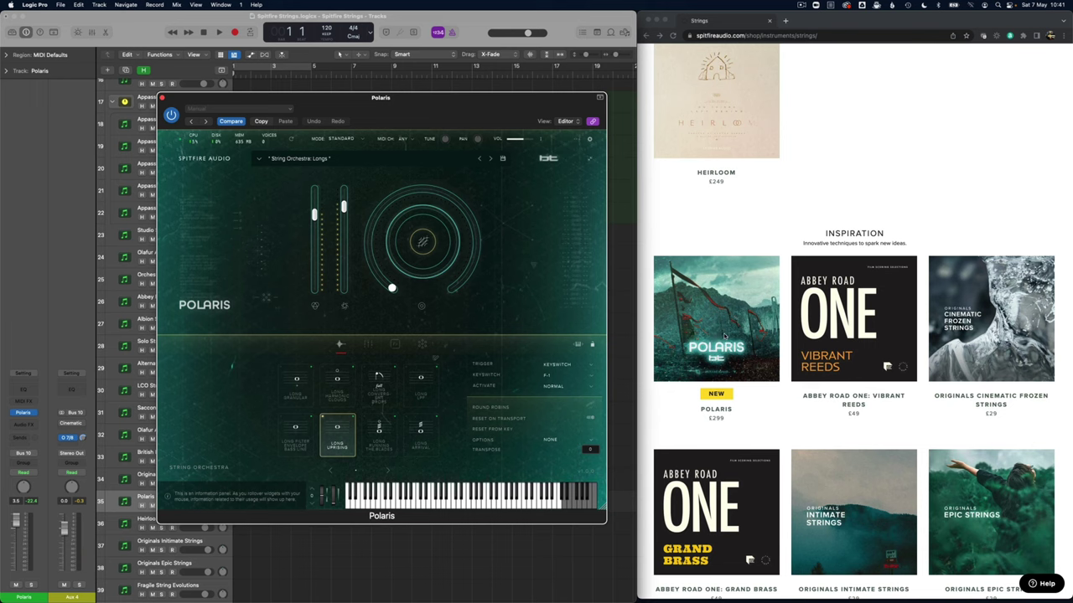
Step: In Polaris, load the Vintage Resampling: VHS preset to try its techniques, and open the instrument's mode options
scroll(721, 335, down, 2)
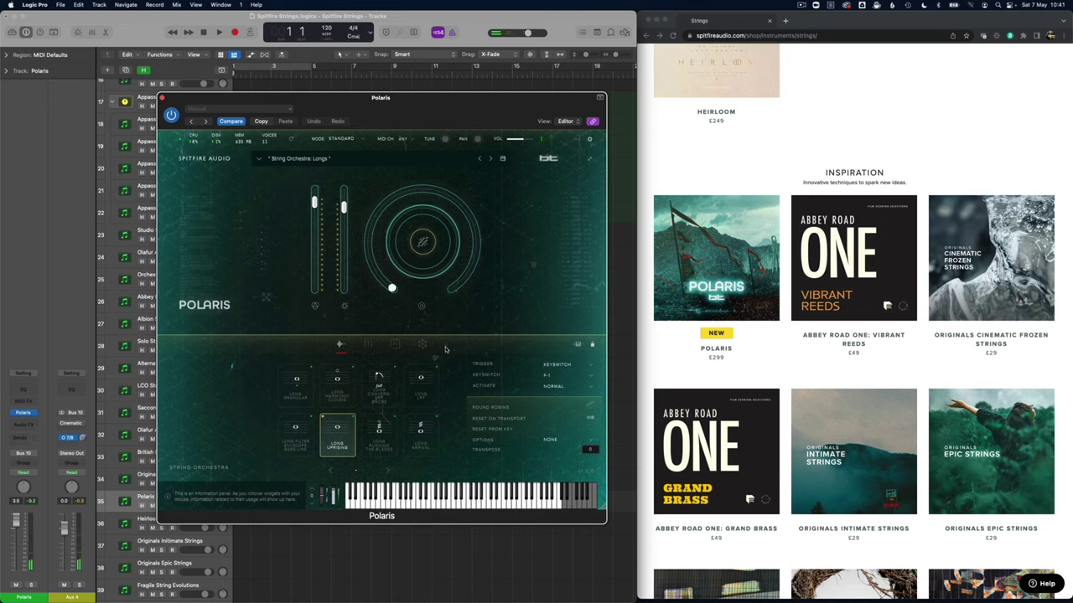
click(259, 160)
scroll(394, 256, down, 4)
scroll(396, 266, down, 1)
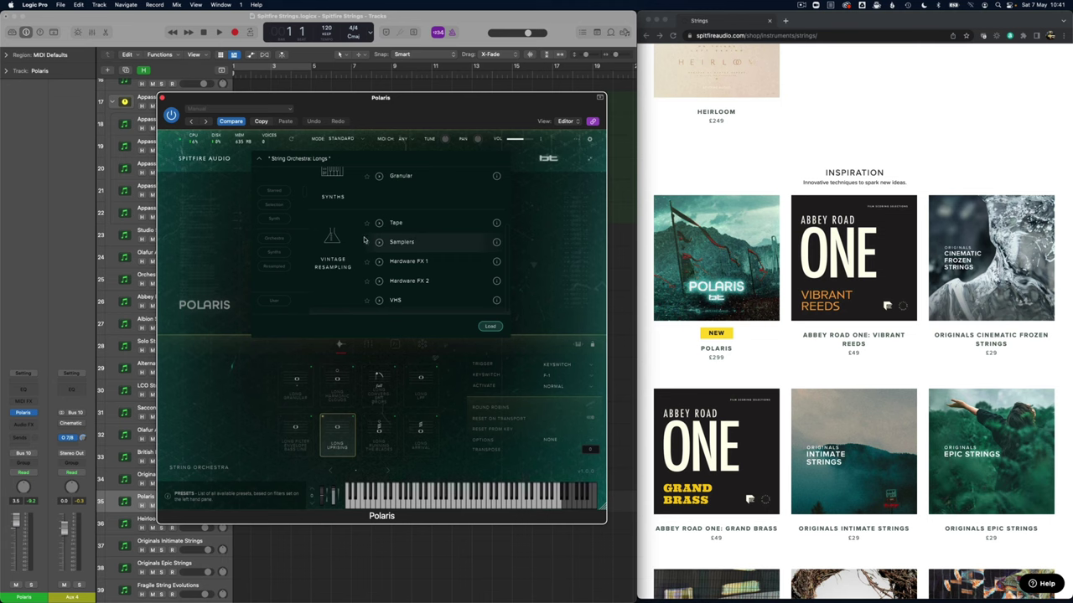
double_click(397, 300)
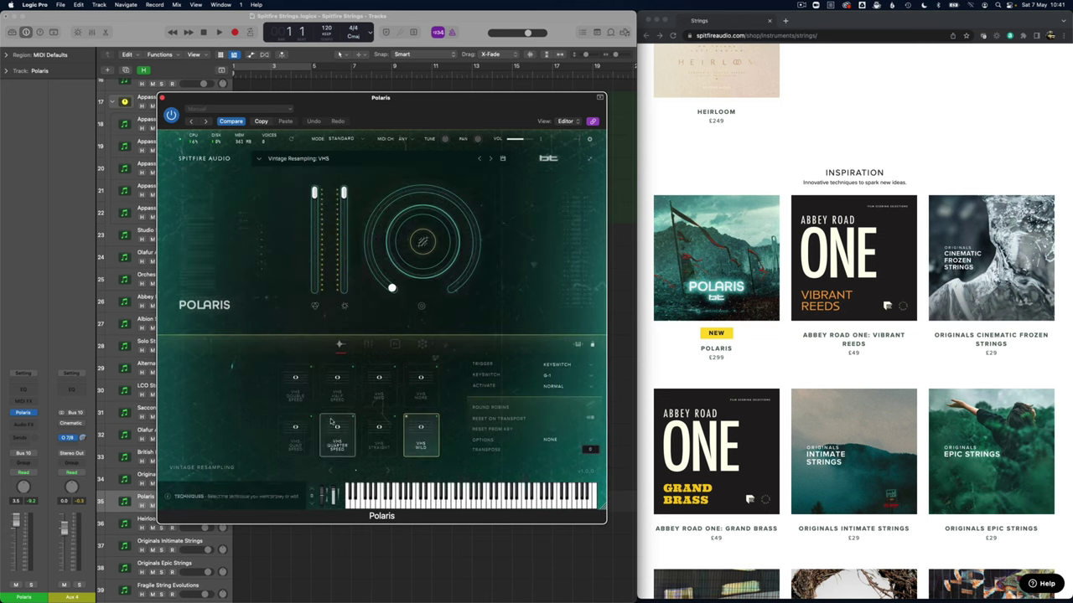
click(412, 384)
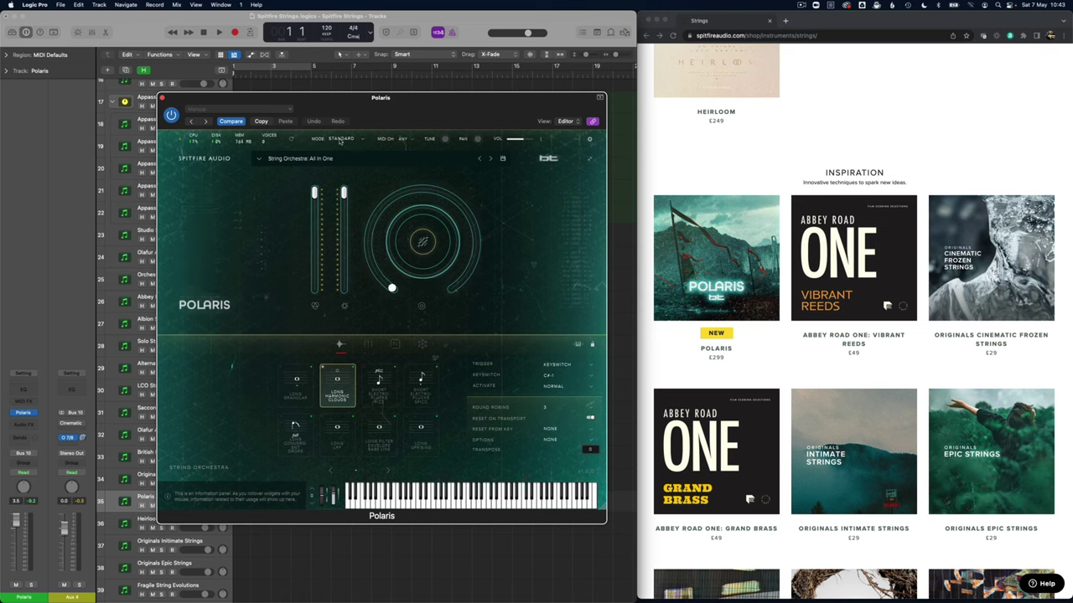
click(340, 140)
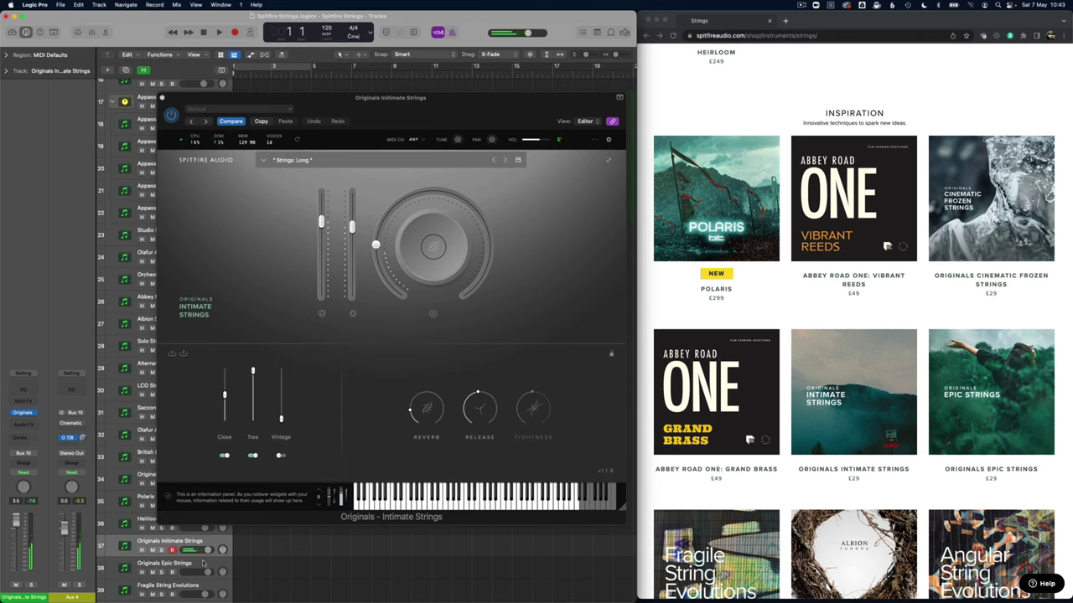
Step: Compare the Originals Epic Strings and Originals Intimate Strings tracks, ending on Originals Epic Strings
click(174, 566)
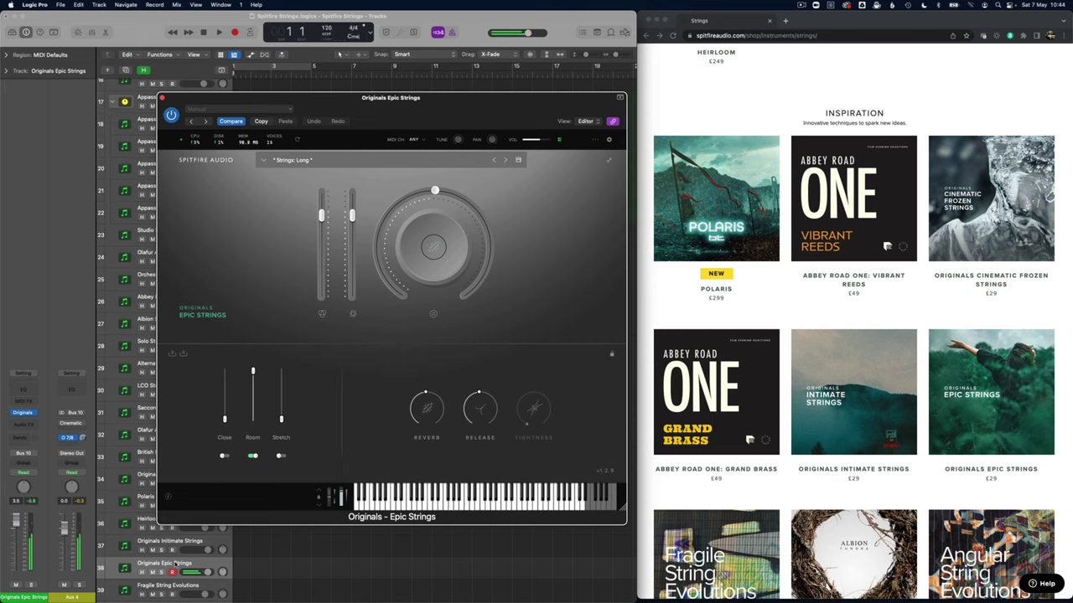
click(168, 549)
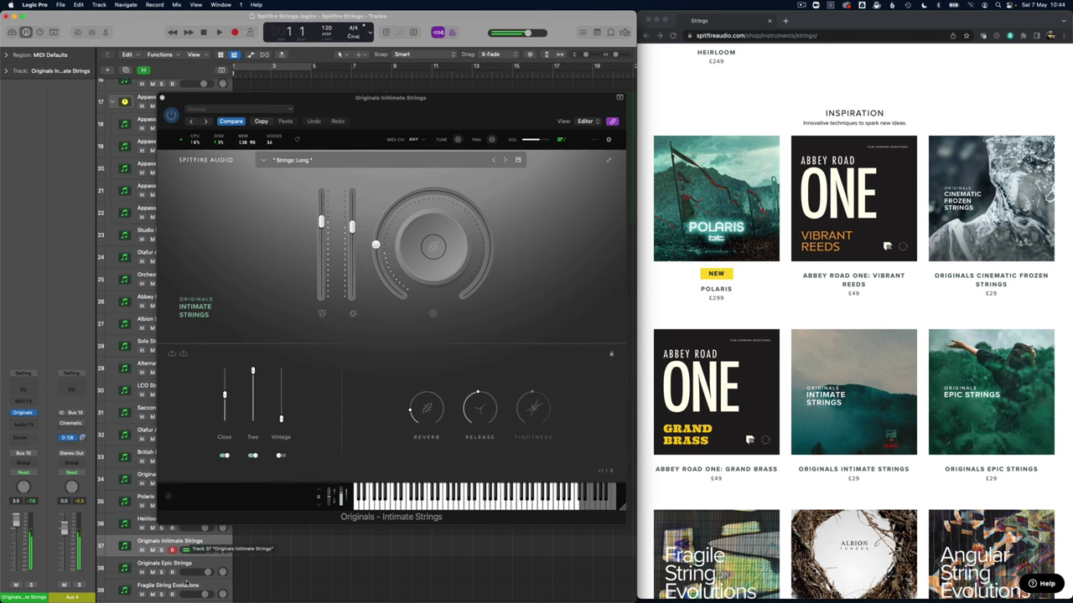
click(181, 567)
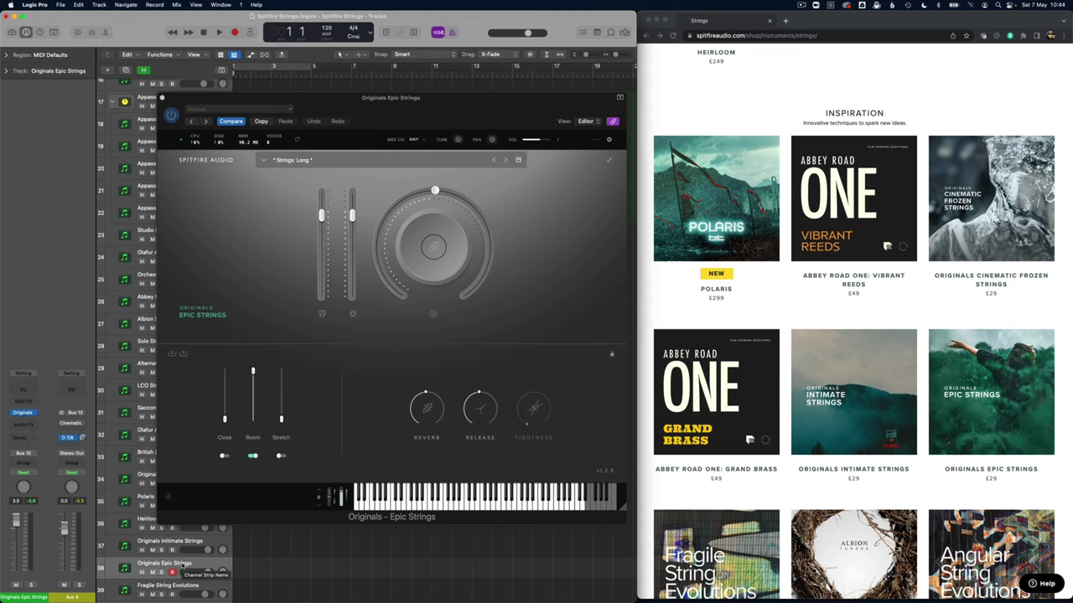
Step: Audition Fragile String Evolutions and compare it with the Olafur Arnalds Evolutions track, ending back on Fragile String Evolutions
scroll(183, 567, down, 3)
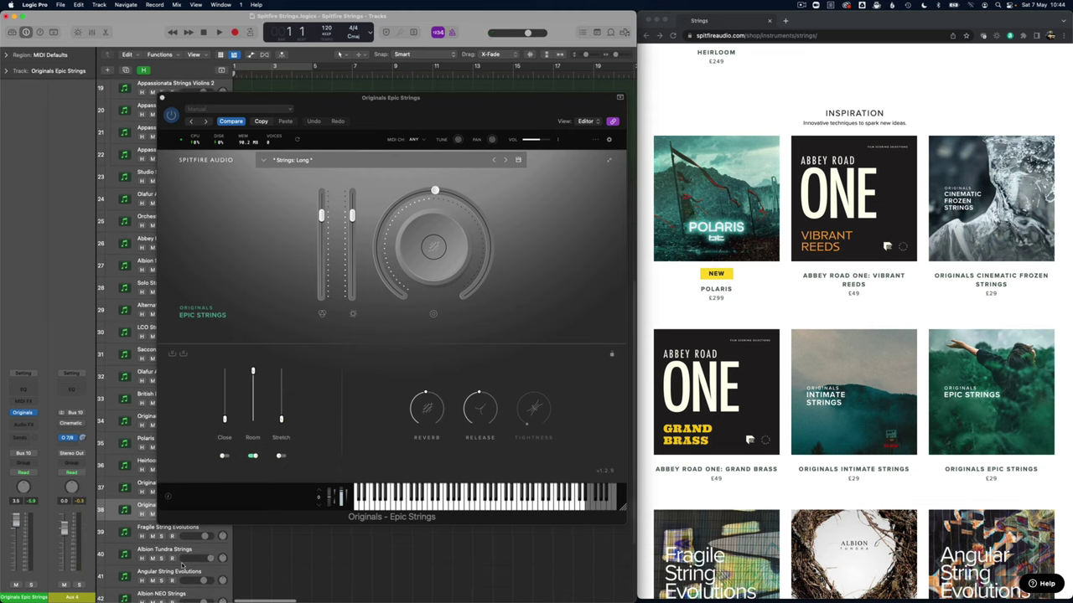
scroll(737, 543, down, 5)
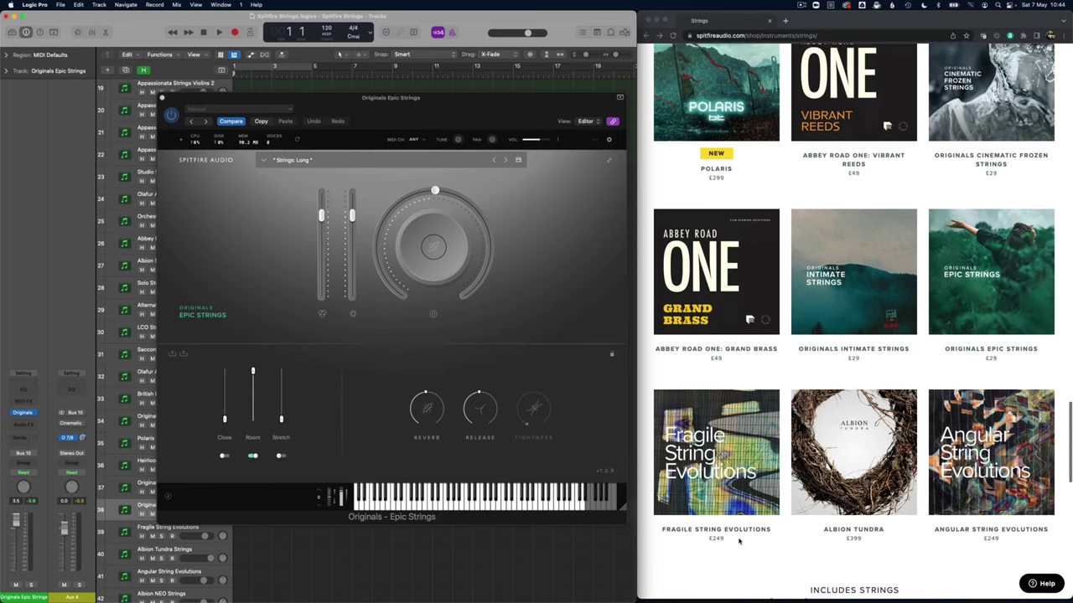
click(187, 533)
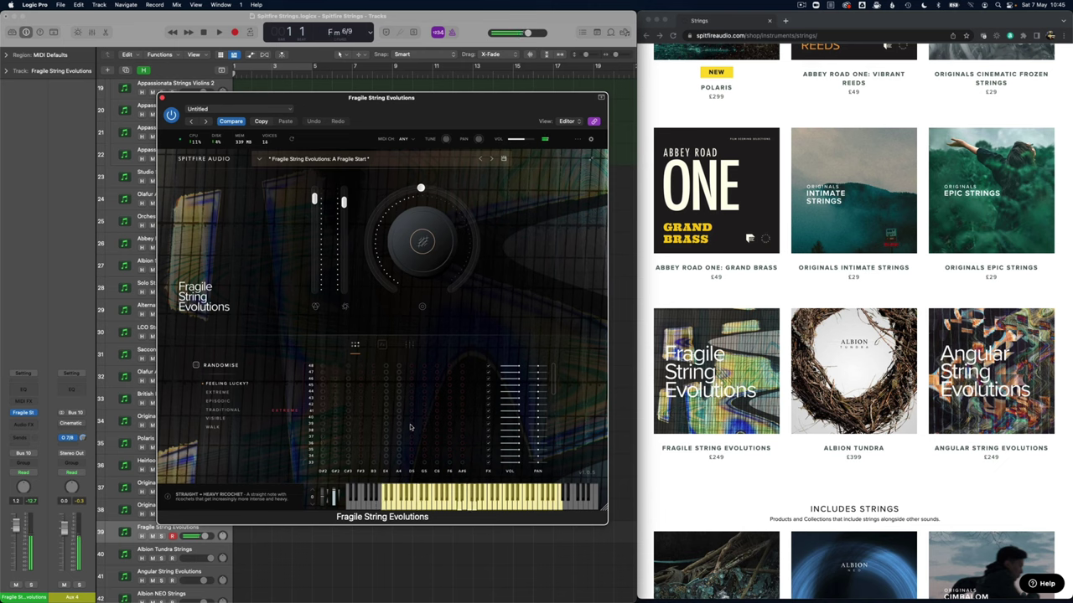
drag(228, 99, 285, 96)
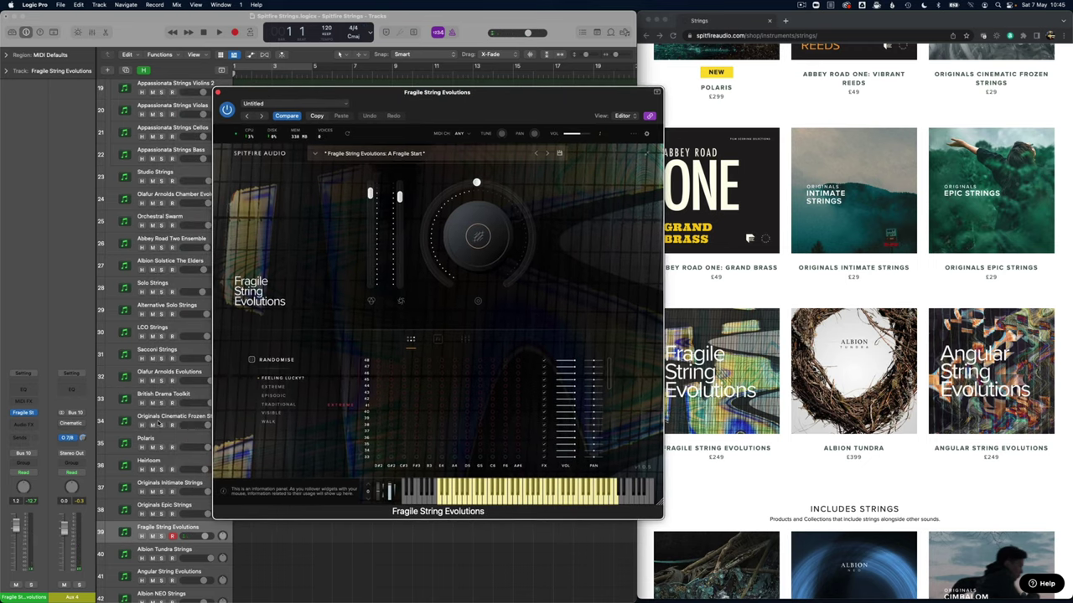
click(170, 370)
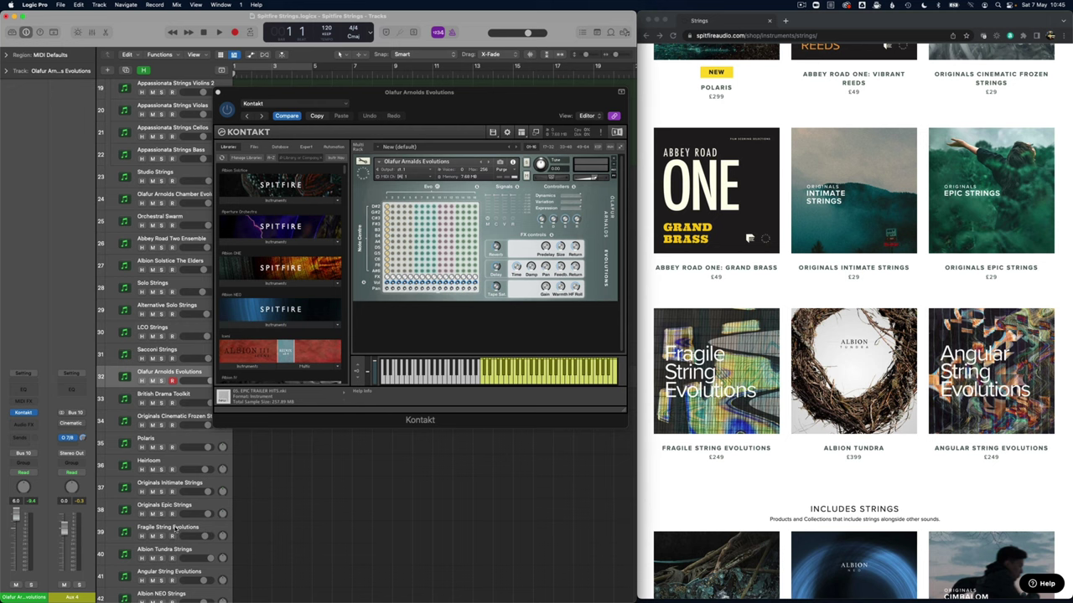
click(167, 528)
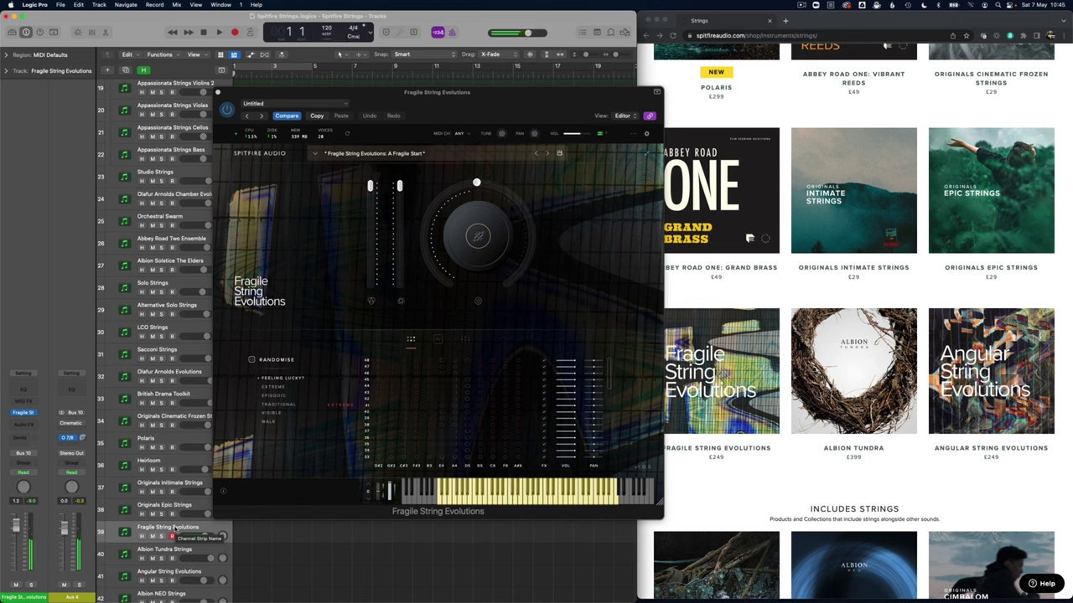
Step: Go through Angular String Evolutions to Albion Tundra Strings, and enlarge the Kontakt window to show both the high and low strings instruments
click(198, 583)
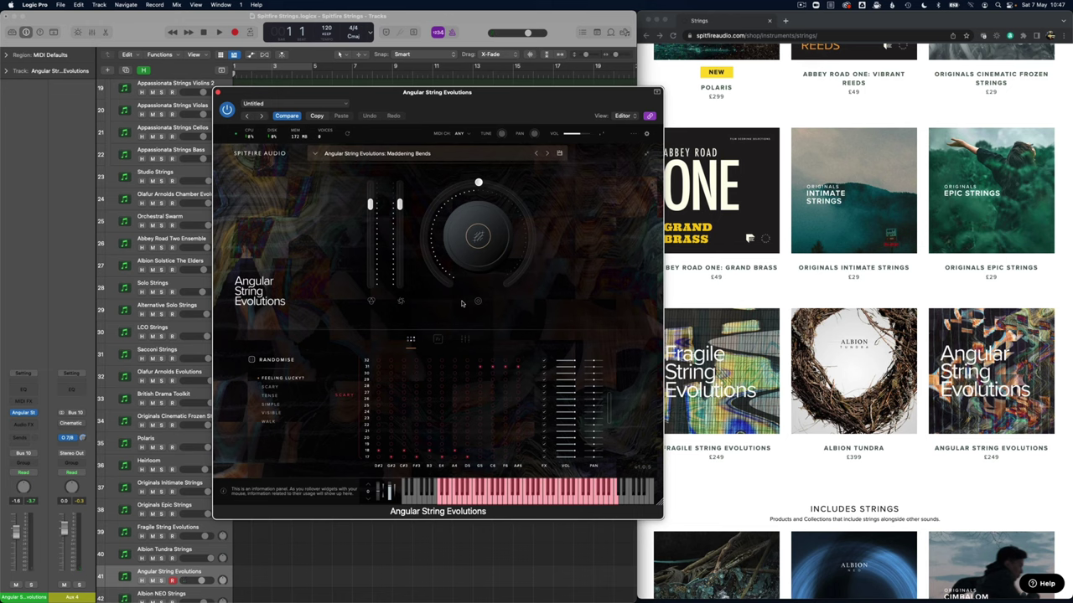
scroll(195, 463, down, 5)
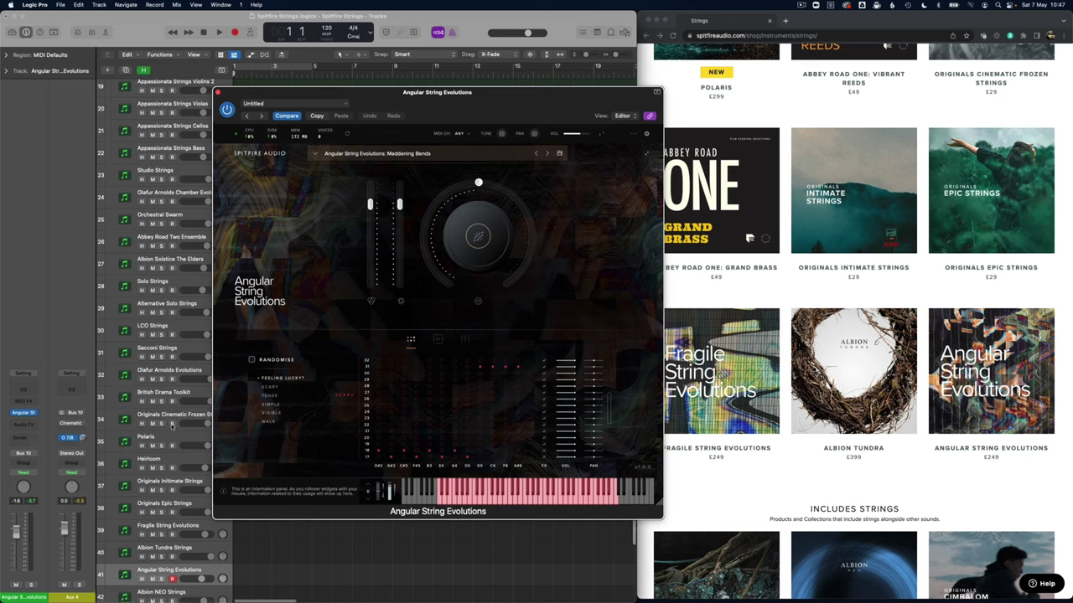
click(189, 437)
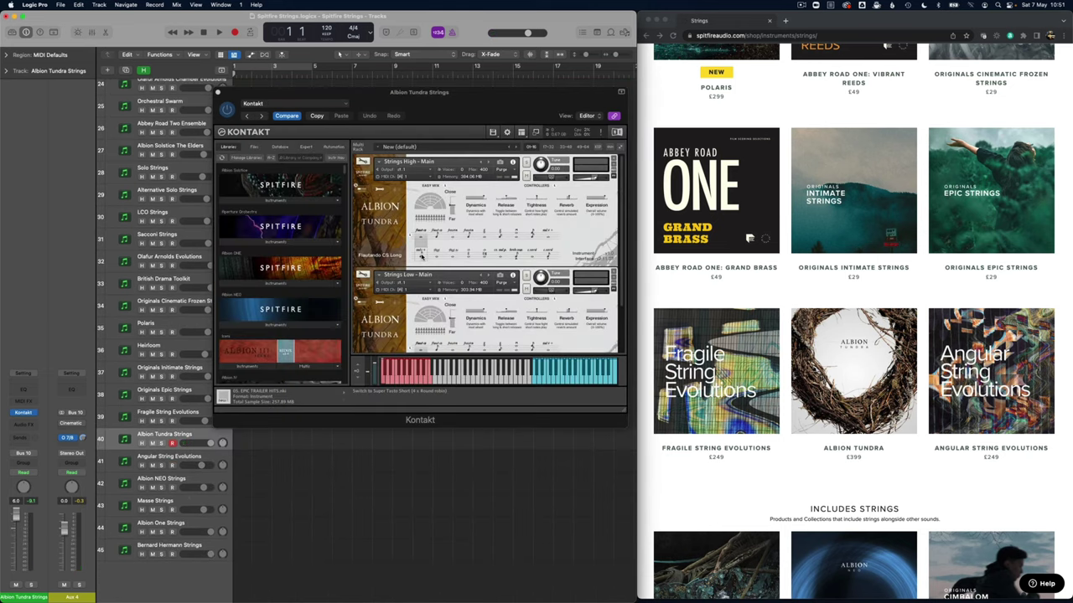
drag(625, 425, 623, 447)
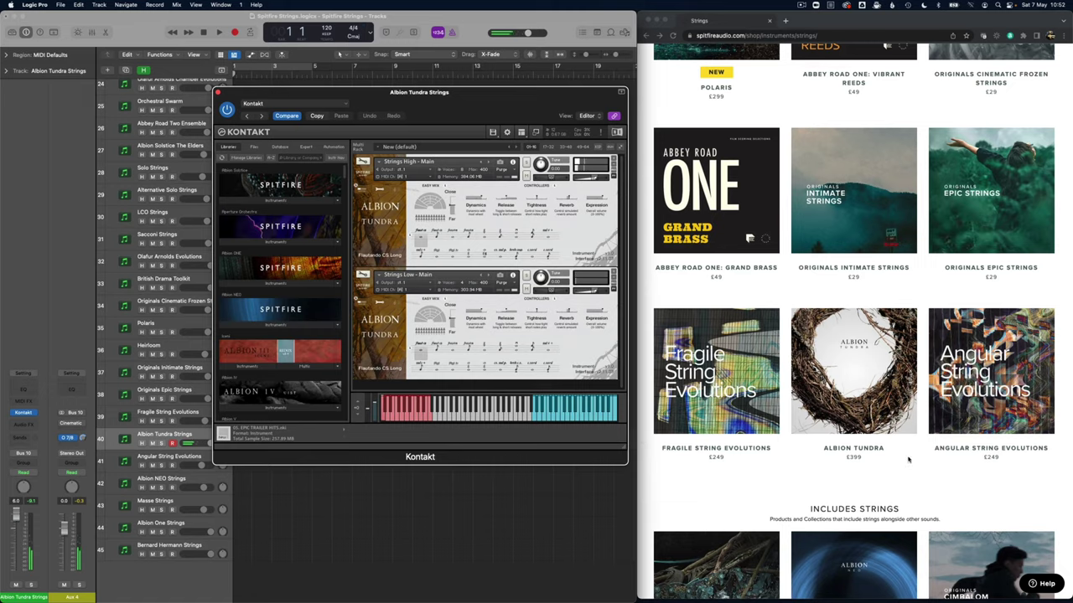
Step: Browse the shop page to the Includes Strings section, and move down to the Albion NEO Strings track
scroll(905, 457, down, 3)
scroll(907, 458, down, 6)
key(Down)
key(Down)
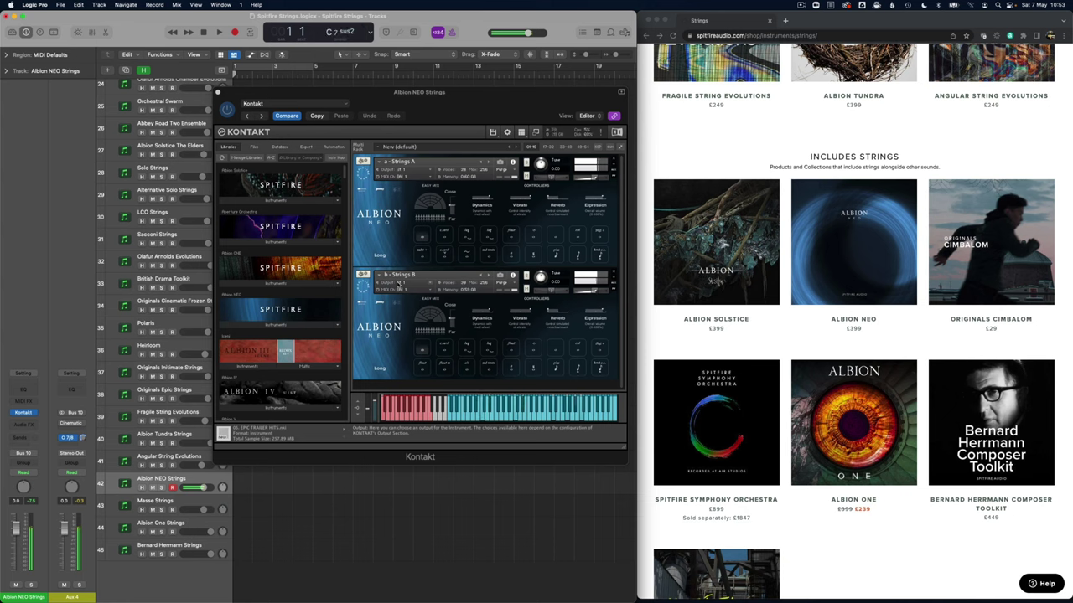
Step: Mute the Strings B instrument of Albion NEO to hear Strings A alone, and unmute it again
click(528, 290)
click(526, 290)
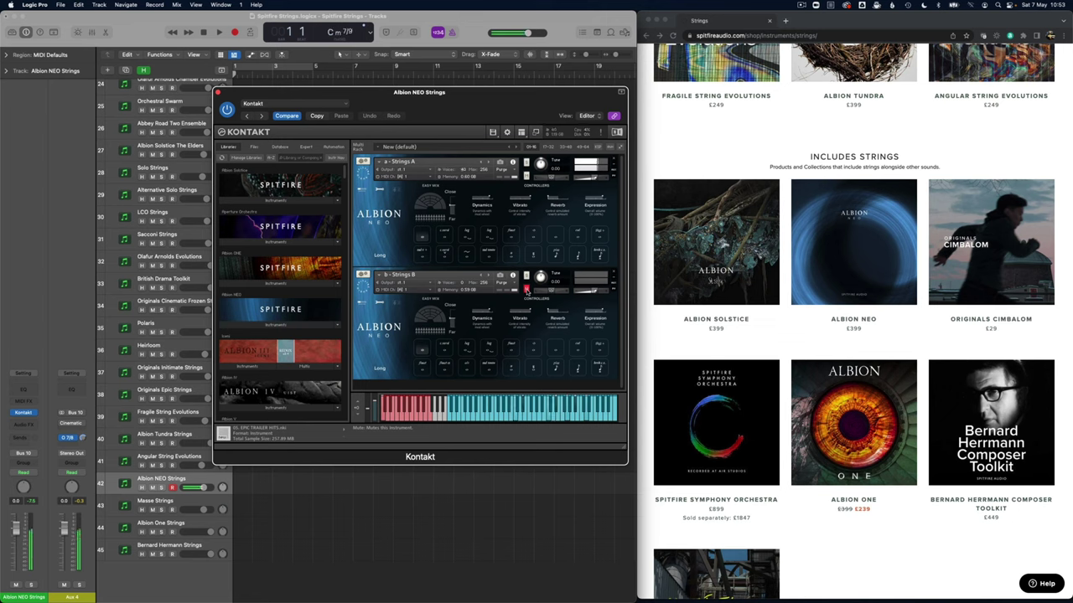
click(526, 290)
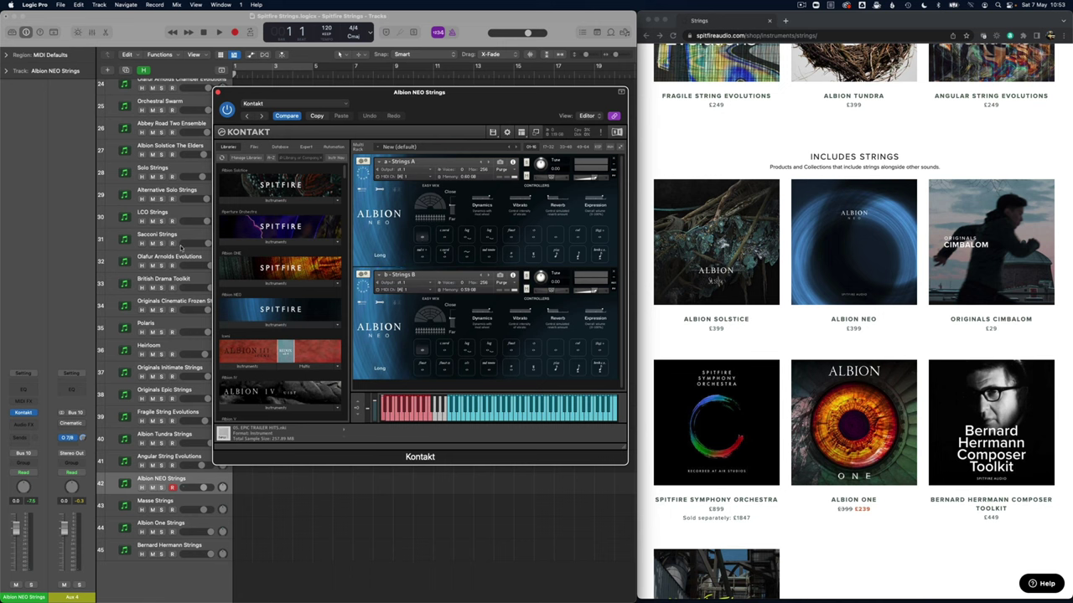
Step: Compare Albion NEO Strings with the Chamber Strings Ensembles track, ending back on Albion NEO Strings
scroll(159, 259, up, 15)
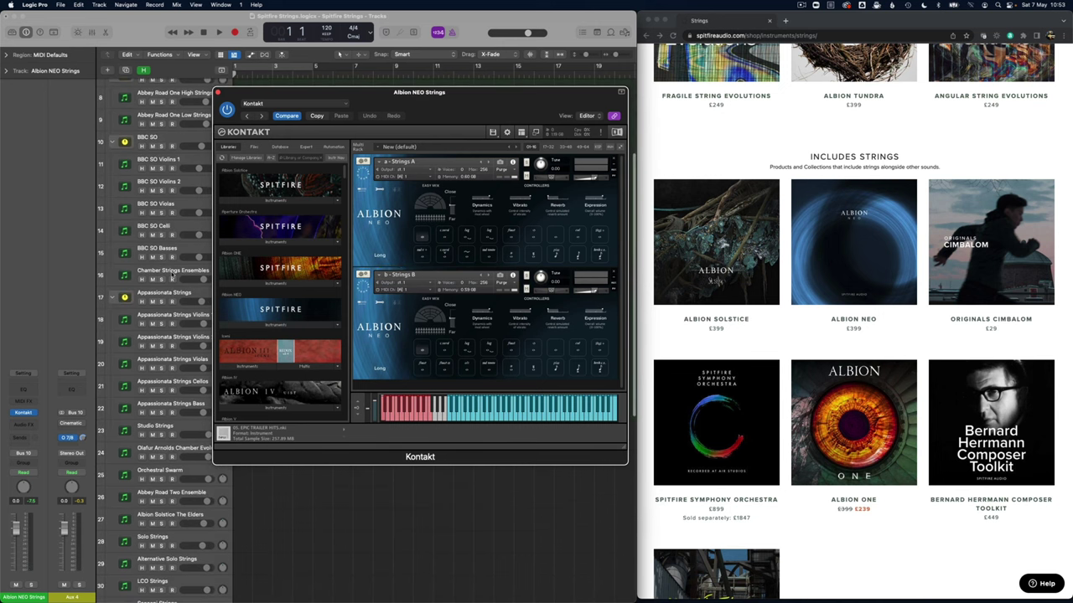
click(172, 273)
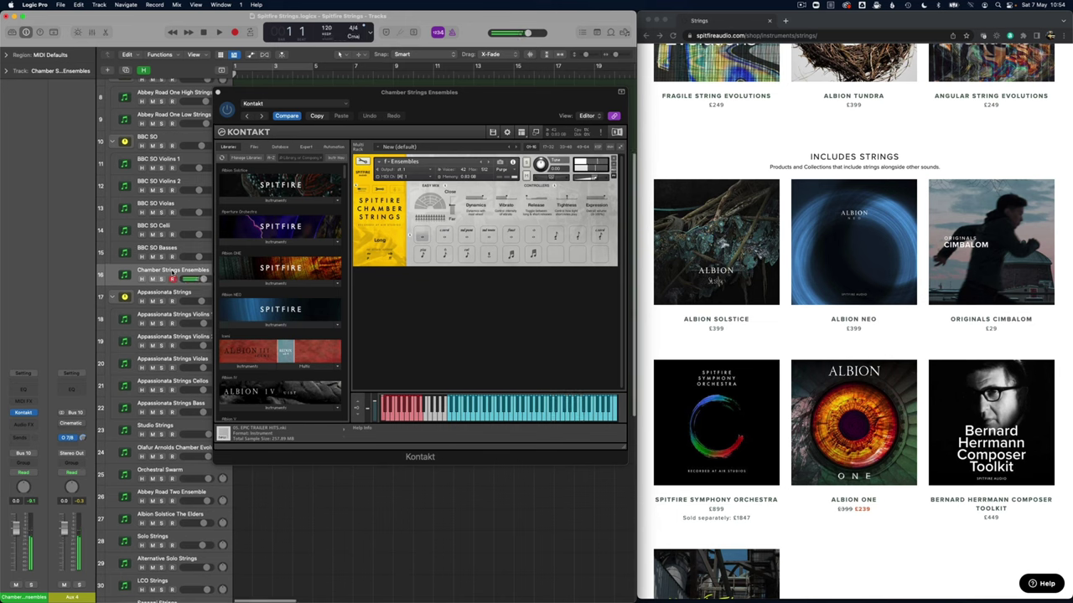
scroll(173, 335, down, 10)
click(174, 485)
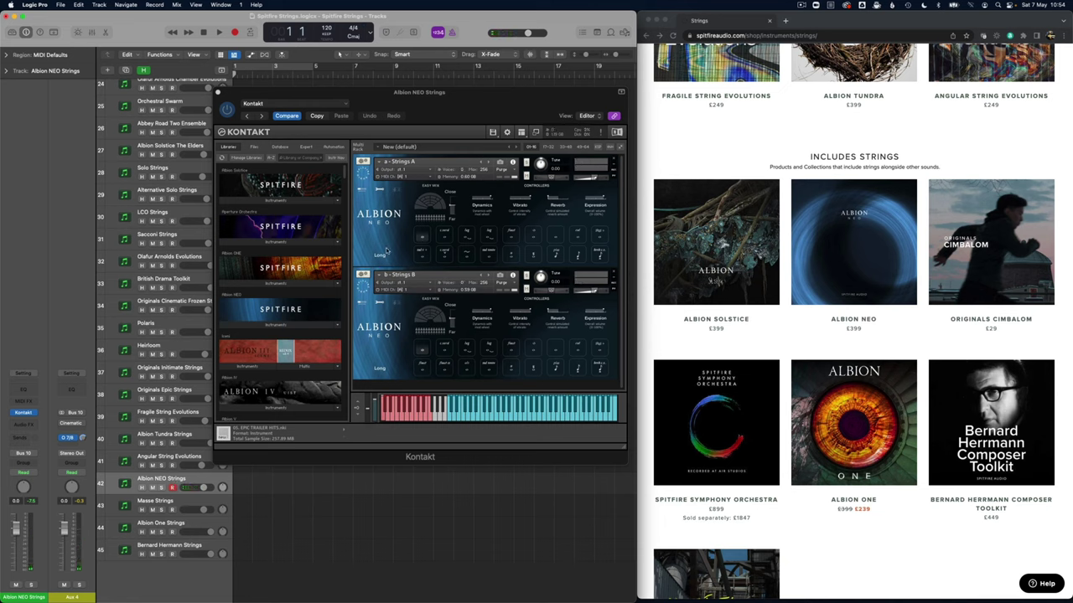
Step: Switch Albion NEO's Strings A to Long Flautando and Strings B to Long Harmonics, and move on to the Masse Strings track
click(513, 234)
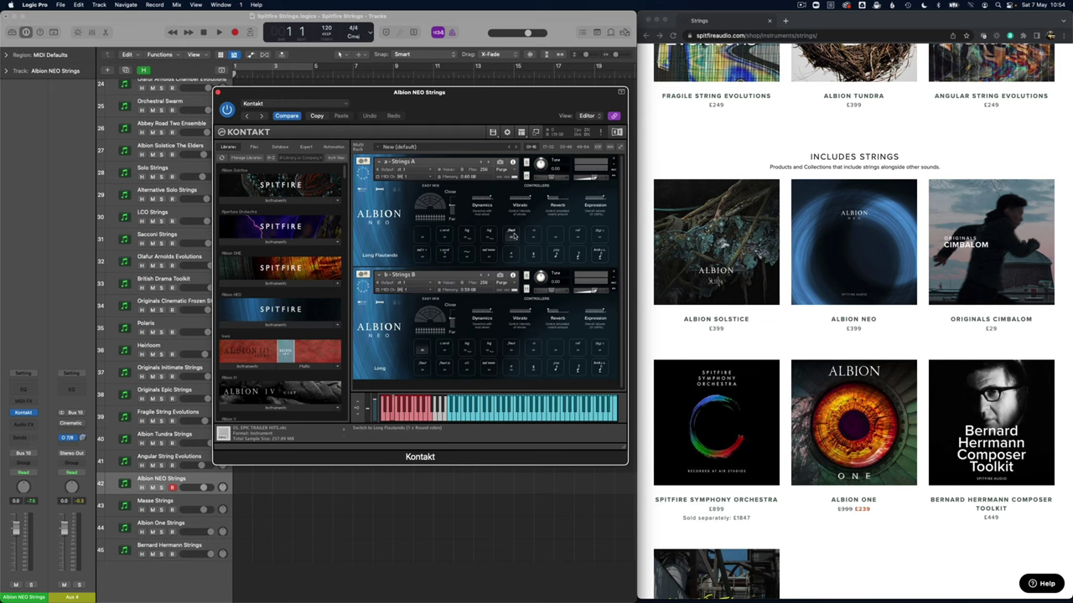
click(536, 349)
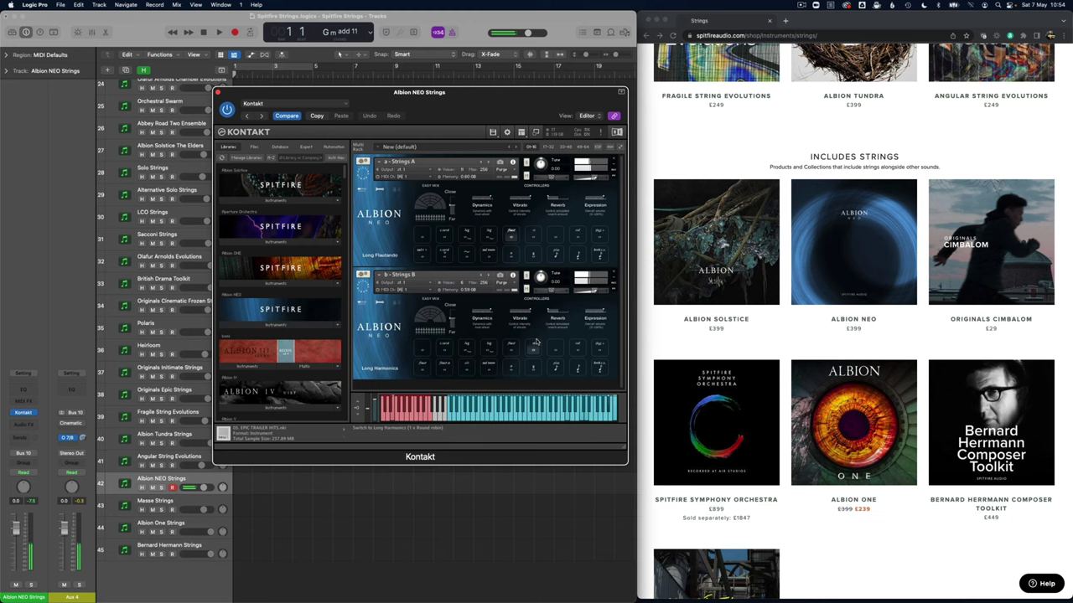
click(178, 503)
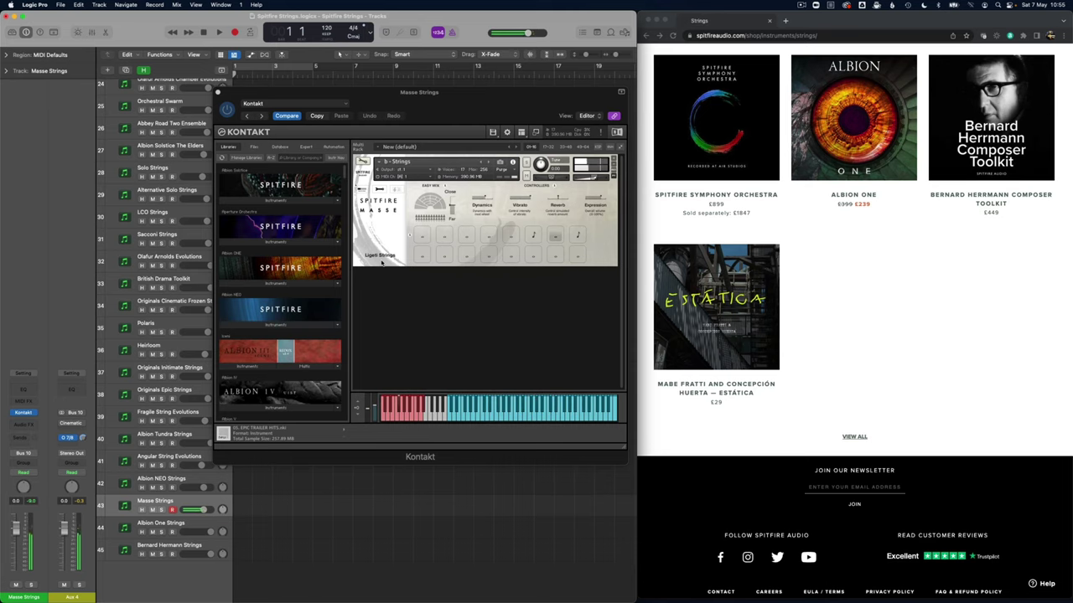
Step: Move on to the Albion One Strings track and audition its Col Legno articulation and its short octaves articulation
click(186, 525)
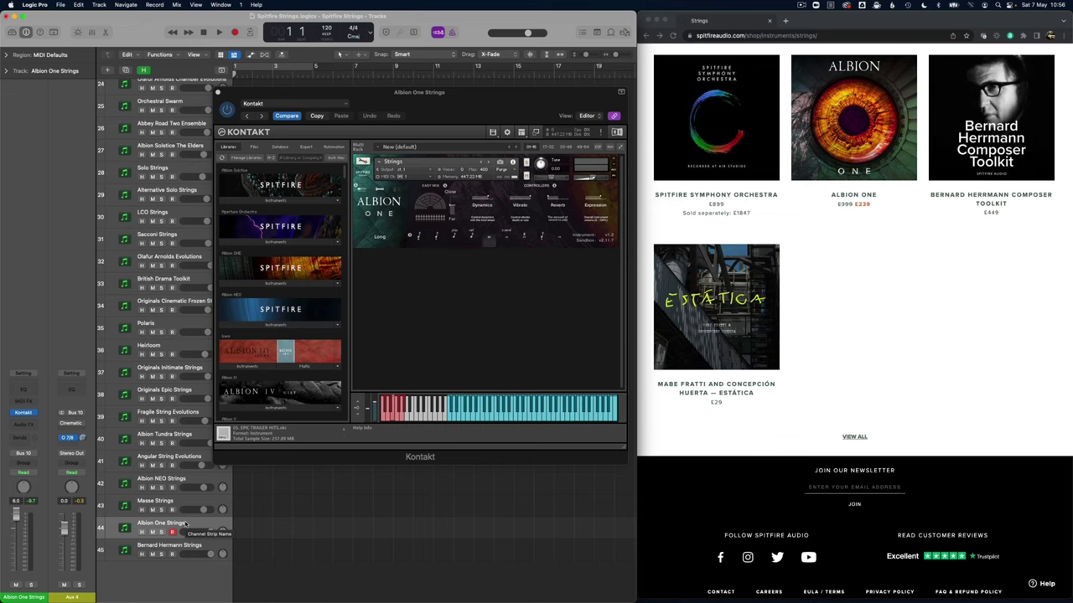
click(470, 242)
click(470, 241)
click(470, 237)
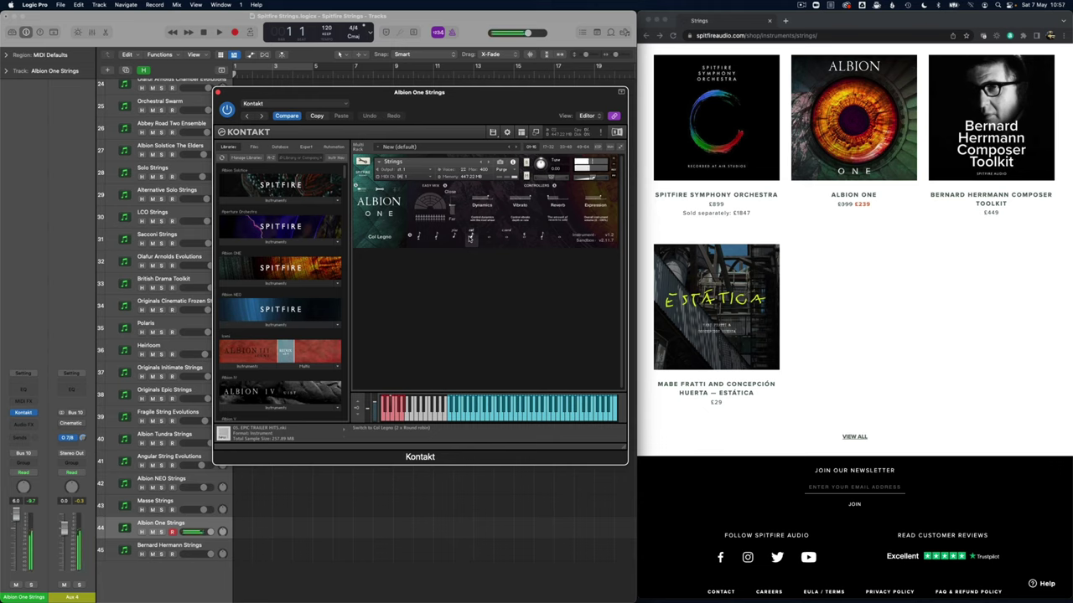
click(536, 238)
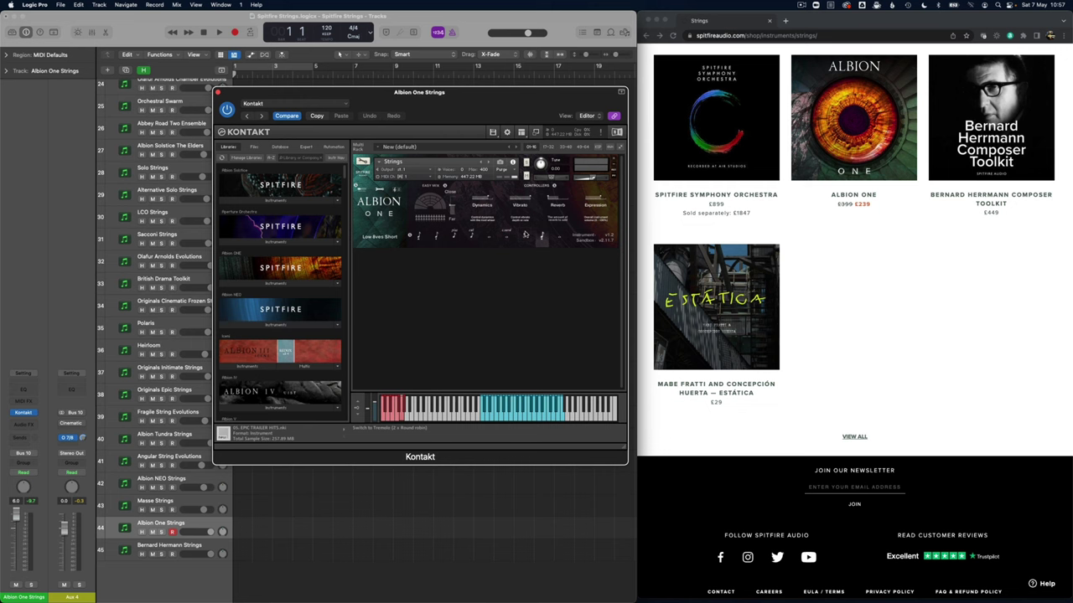
Step: Compare the Bernard Hermann Strings track with the Hans Zimmer Strings track, ending back on Bernard Hermann Strings
key(Down)
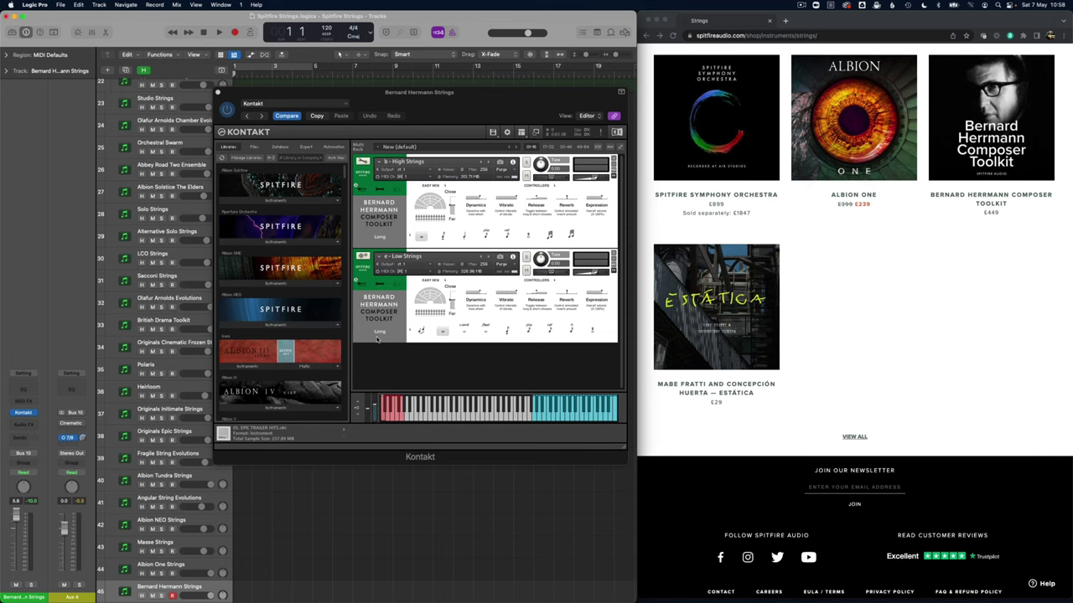
scroll(181, 205, up, 10)
scroll(182, 205, up, 7)
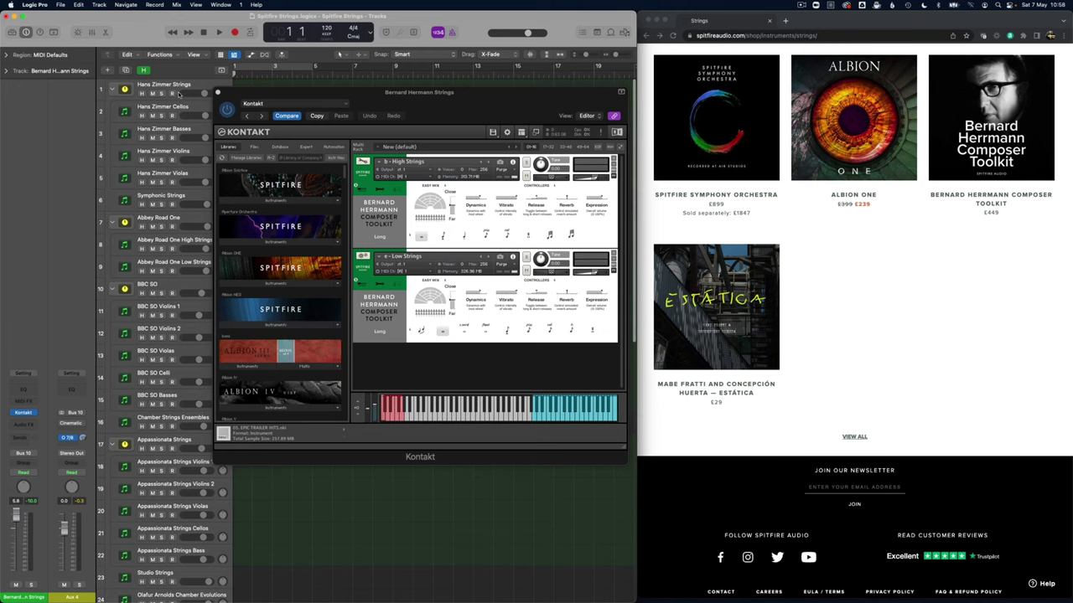
click(178, 92)
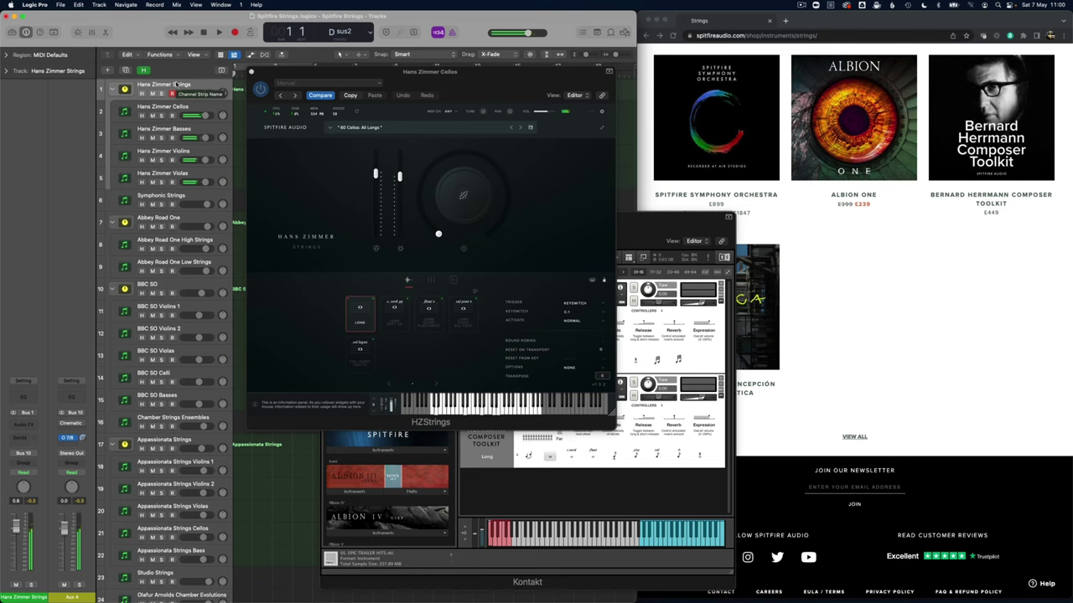
scroll(175, 554, down, 15)
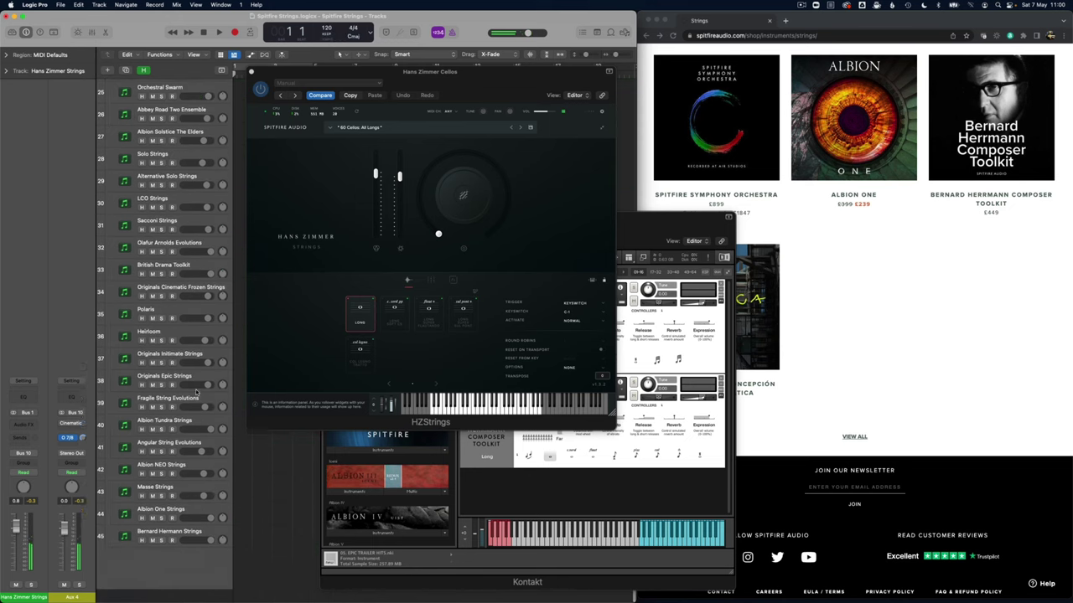
click(188, 549)
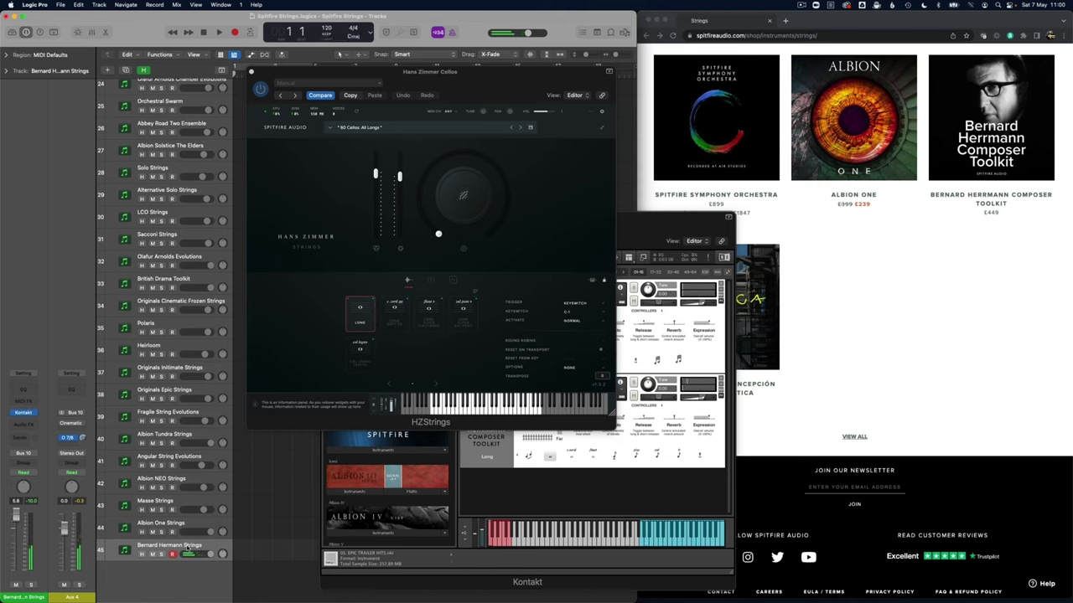
Step: Hide the open instrument plug-in windows and browse the shop page to its end, past the Estática library
scroll(189, 550, up, 1)
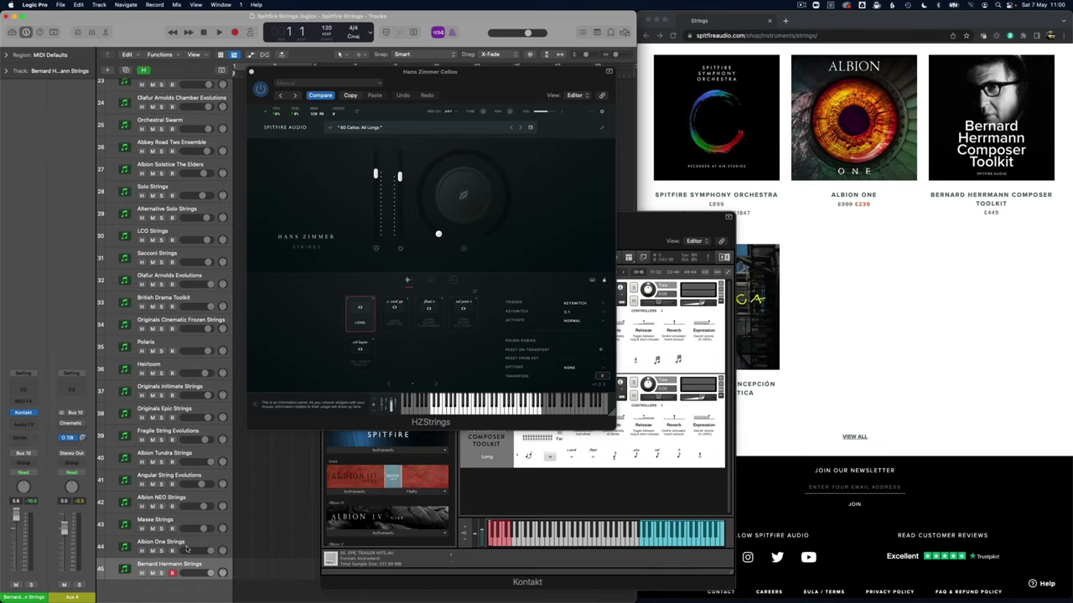
key(v)
scroll(737, 352, down, 2)
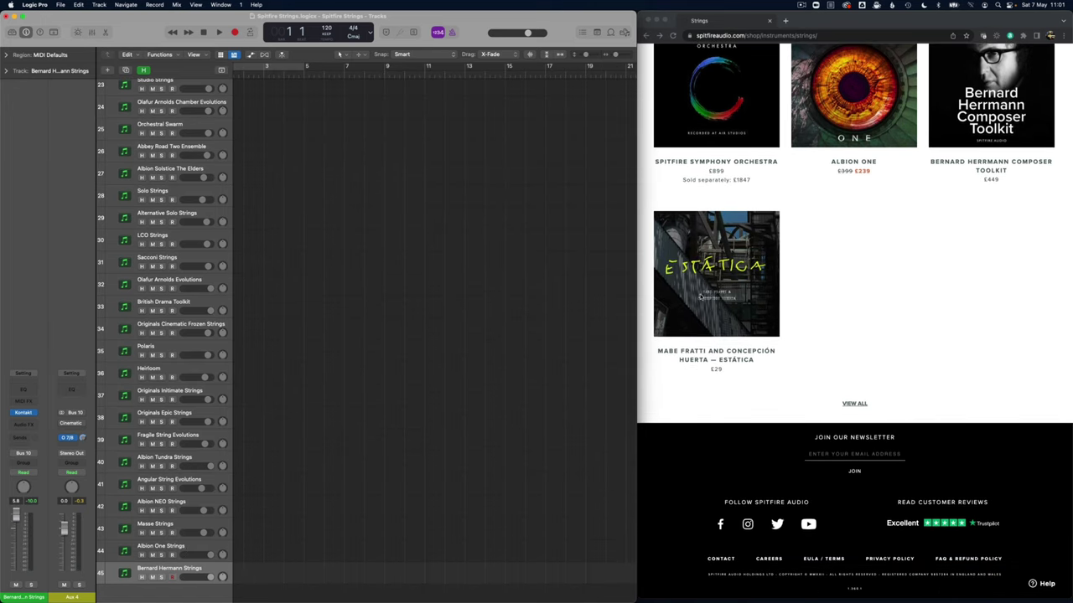